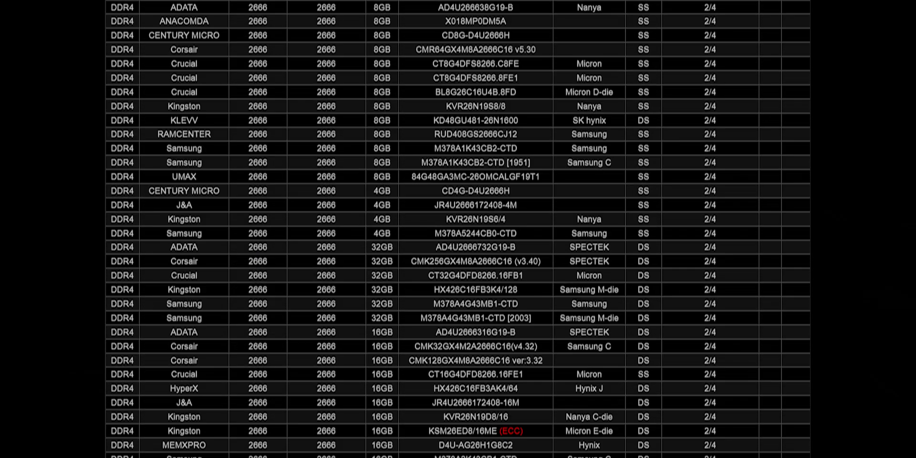
# Download MemTest86 and extract memtest86-usb.img from the archive into Downloads.
pyautogui.scroll(-15, 458, 229)
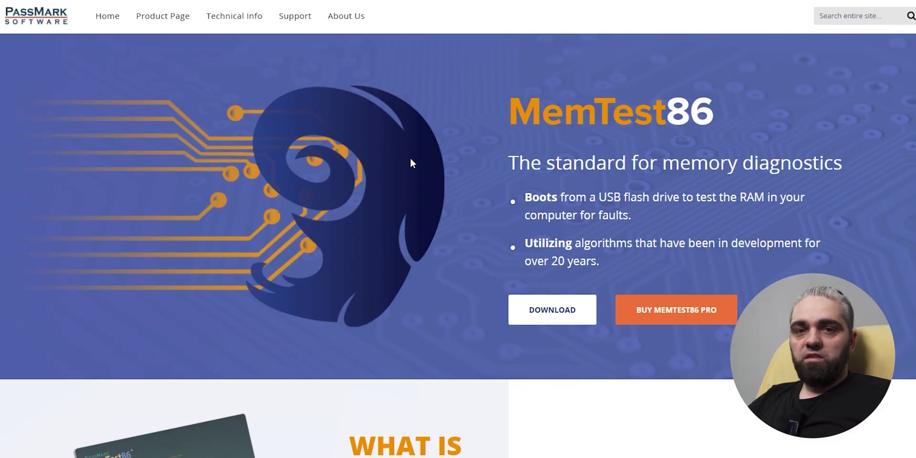
pyautogui.click(562, 315)
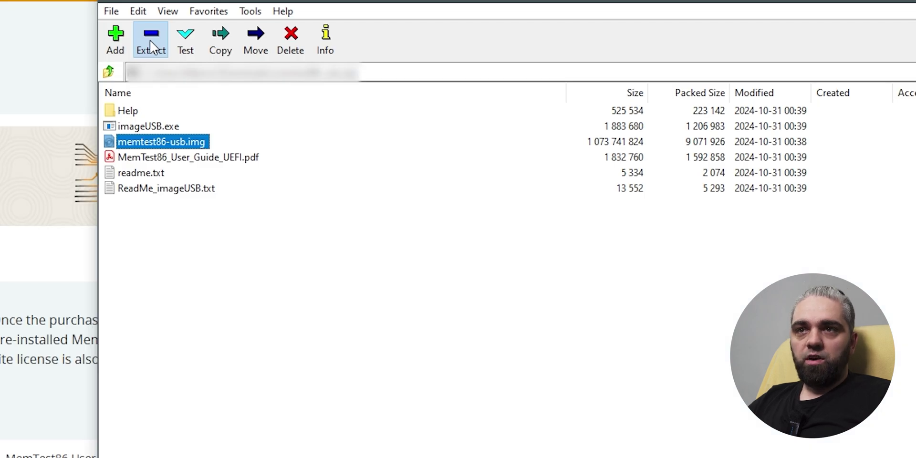
pyautogui.click(150, 40)
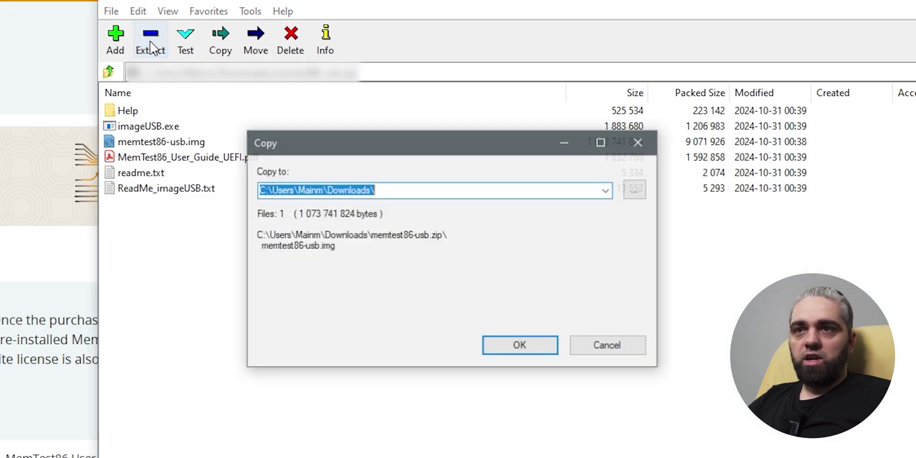
pyautogui.press('Return')
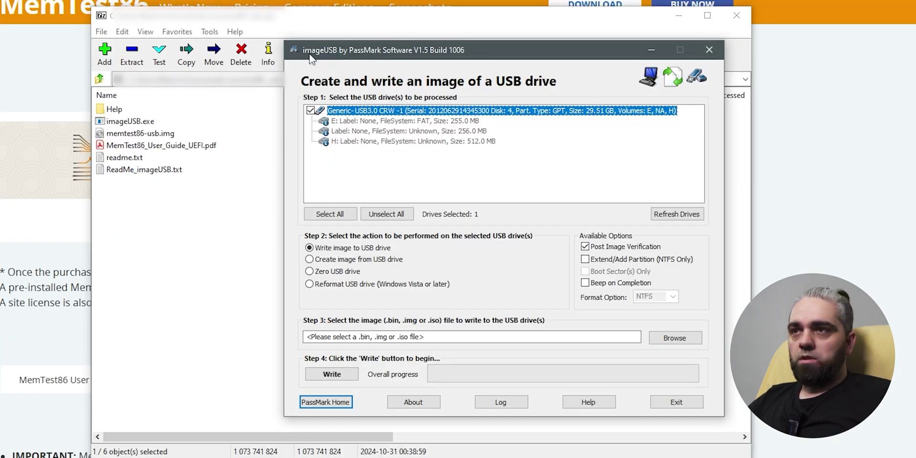
# Load memtest86-usb.img in imageUSB and write it to the USB drive.
pyautogui.click(662, 335)
pyautogui.click(476, 167)
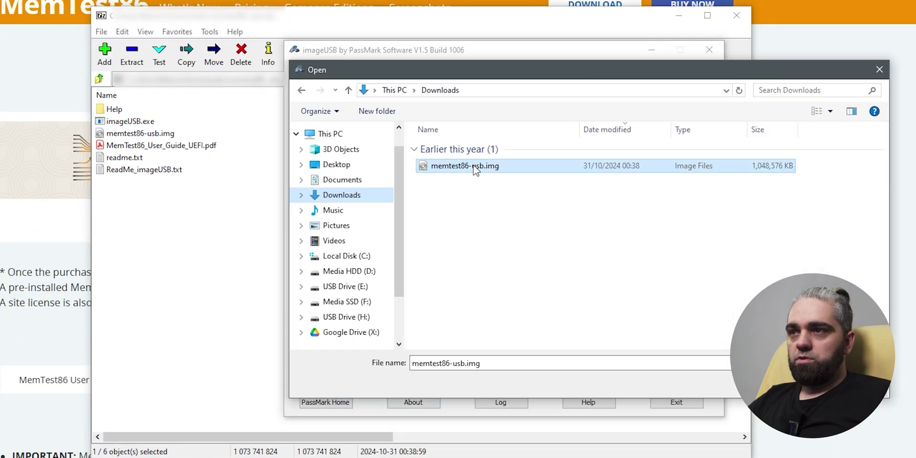
pyautogui.doubleClick(476, 167)
pyautogui.click(331, 374)
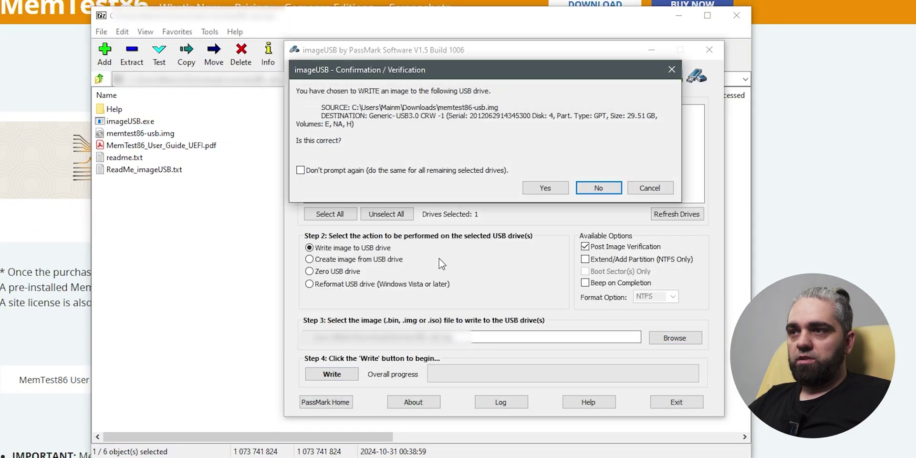
pyautogui.click(545, 188)
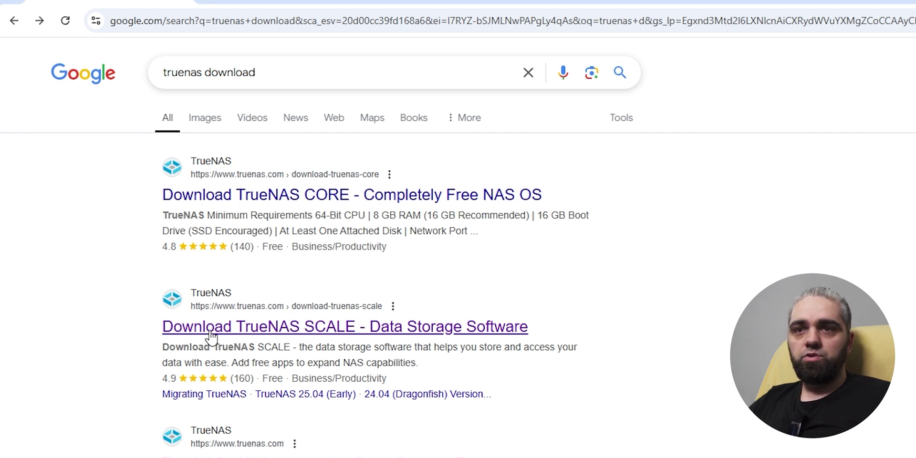
# Open the Download TrueNAS SCALE page and skip the sign-up form as already signed up.
pyautogui.click(322, 334)
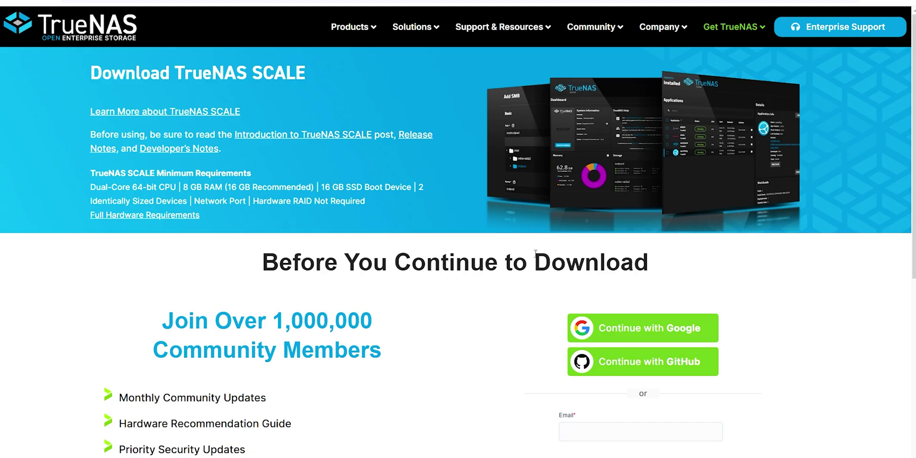
pyautogui.scroll(-3, 536, 258)
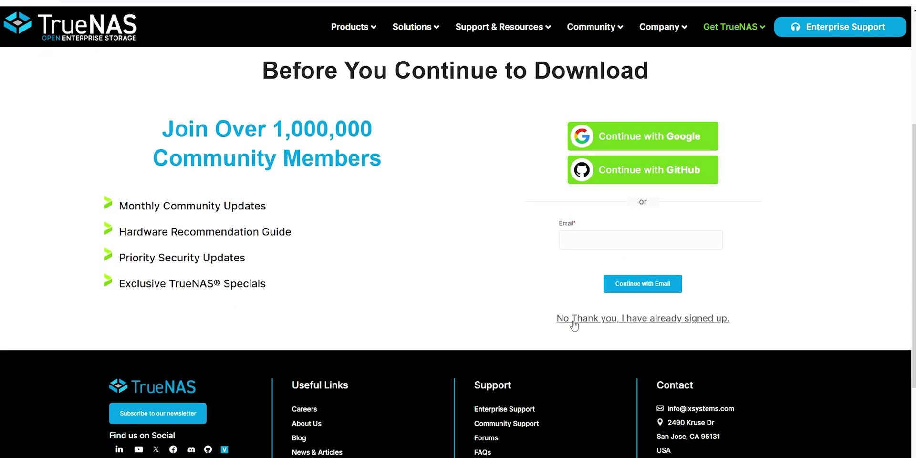
pyautogui.click(684, 320)
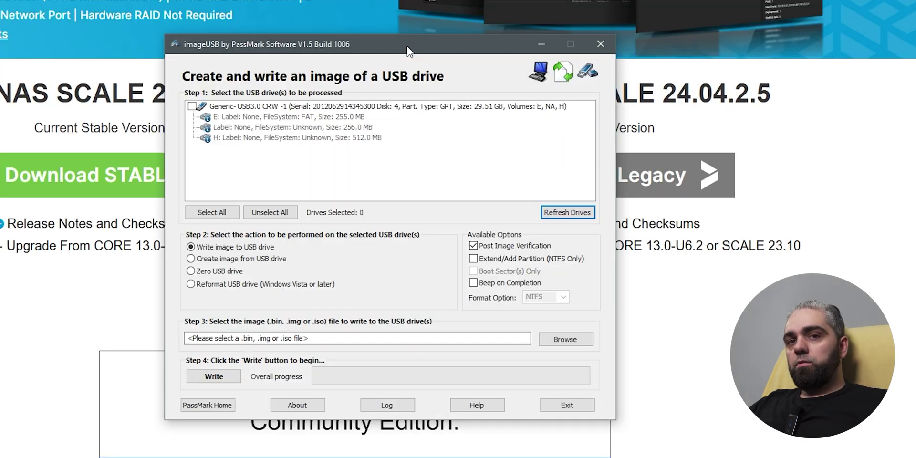
# Select the USB drive and write TrueNAS-SCALE-24.10.0.2.iso onto it, confirming both warnings.
pyautogui.moveTo(377, 48); pyautogui.dragTo(407, 40)
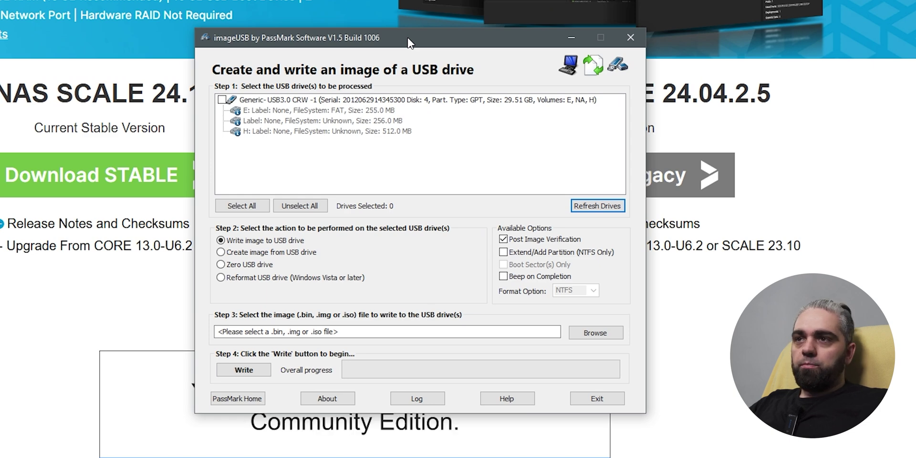
pyautogui.moveTo(410, 39); pyautogui.dragTo(420, 39)
pyautogui.click(230, 101)
pyautogui.click(603, 334)
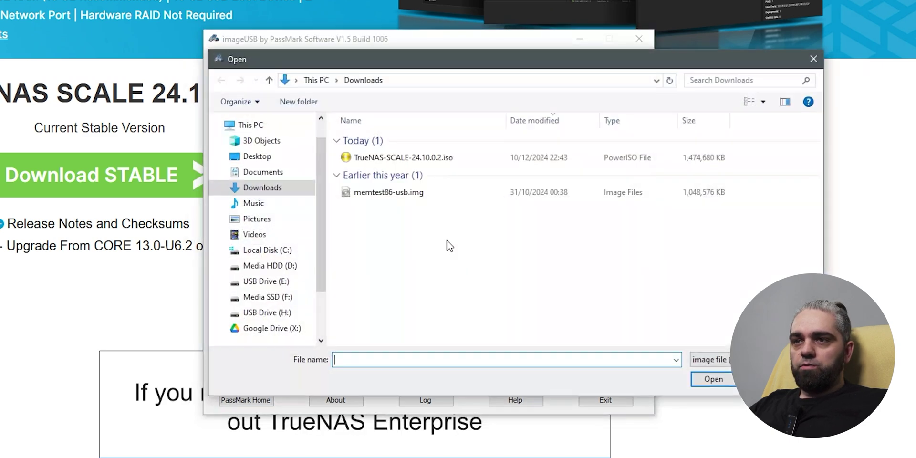
pyautogui.click(397, 162)
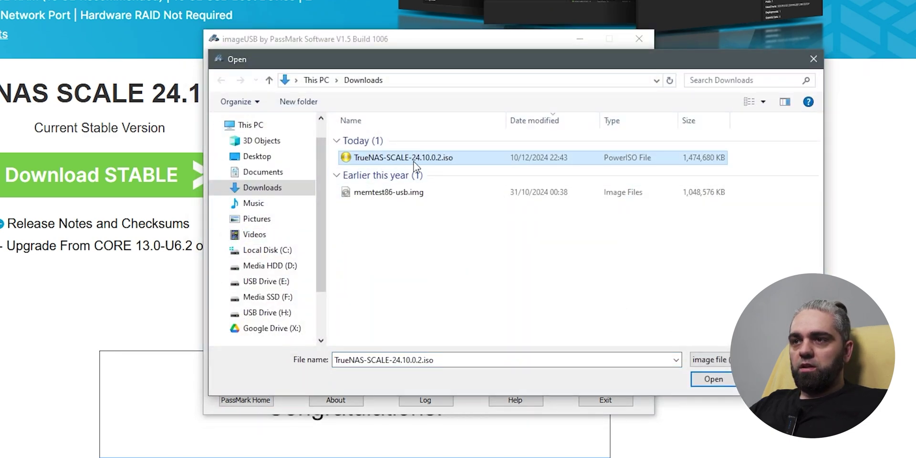
pyautogui.click(713, 379)
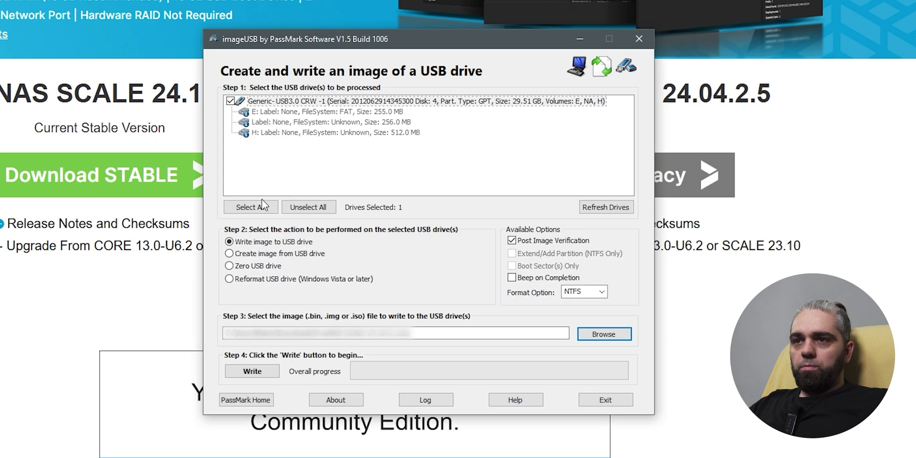
pyautogui.click(253, 374)
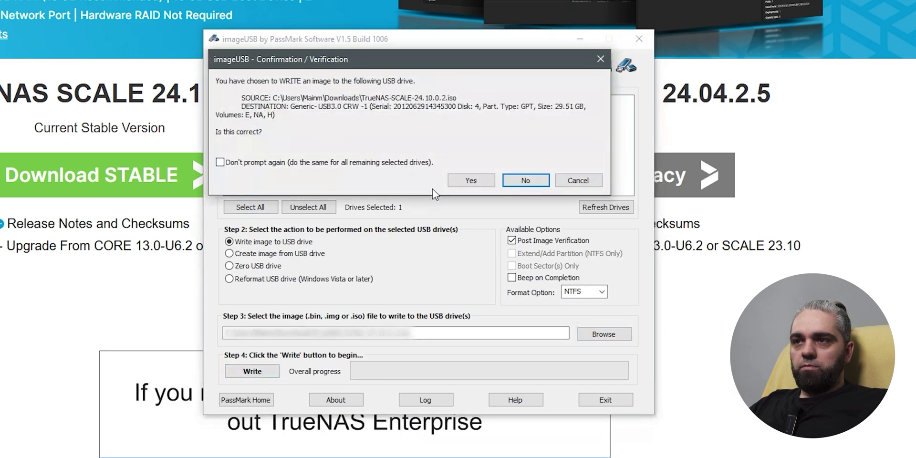
pyautogui.click(479, 181)
pyautogui.click(417, 255)
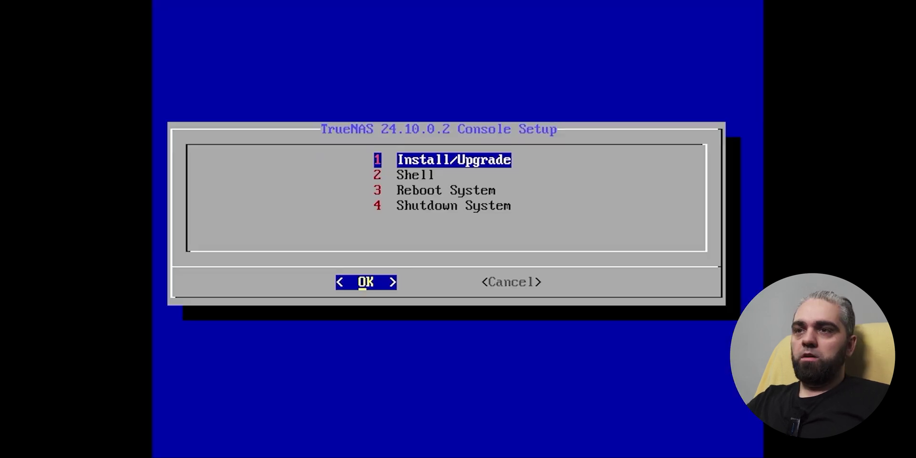
# Install TrueNAS SCALE onto the 32 GiB sda drive with web UI login setup, then reboot.
pyautogui.press('Down')
pyautogui.press('Up')
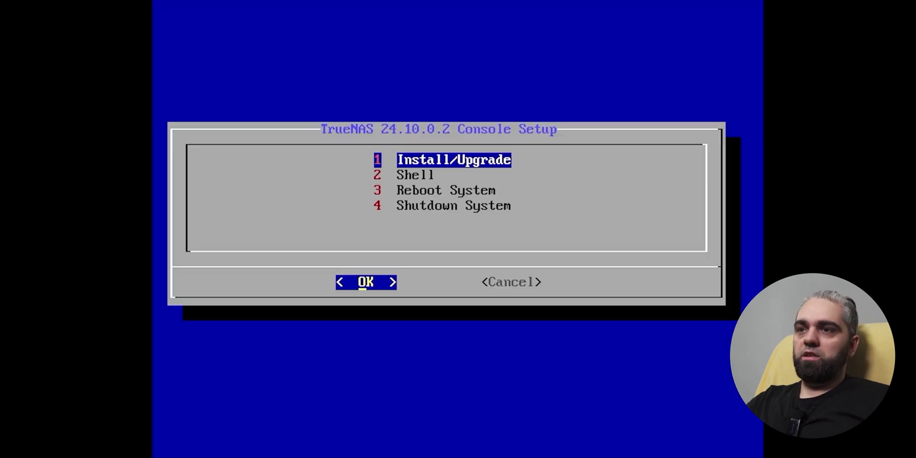
pyautogui.press('Return')
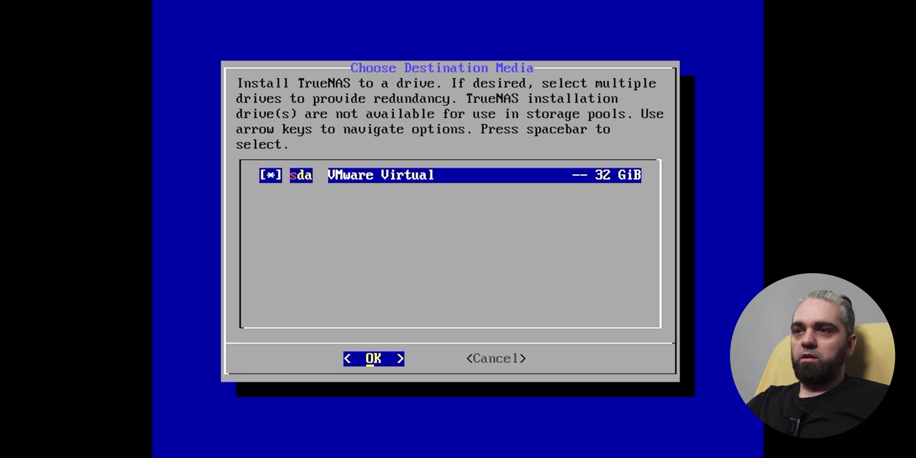
pyautogui.press('Return')
pyautogui.press('Return')
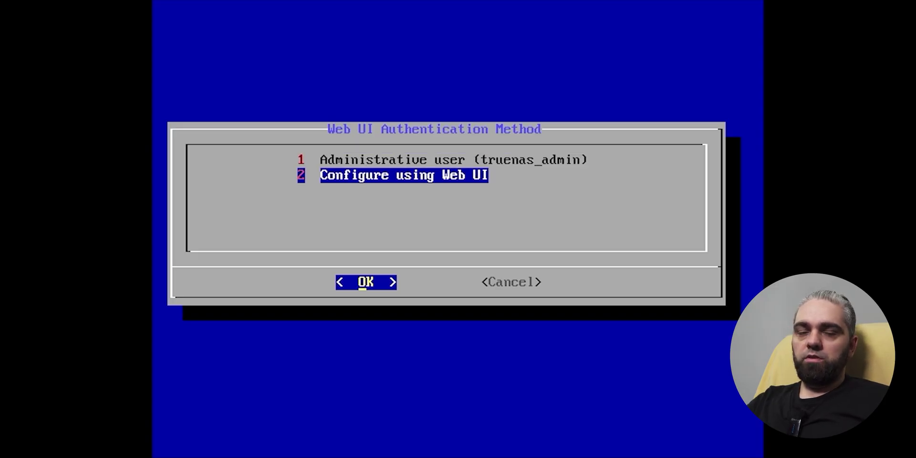
pyautogui.press('Return')
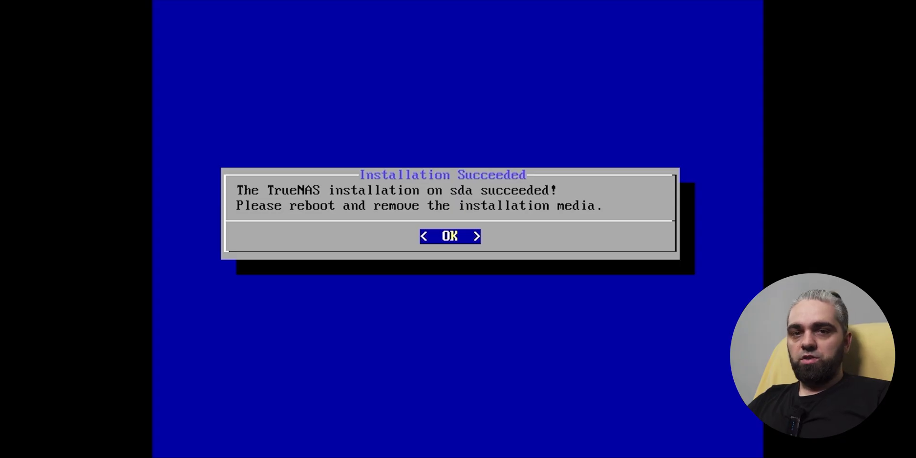
pyautogui.press('Return')
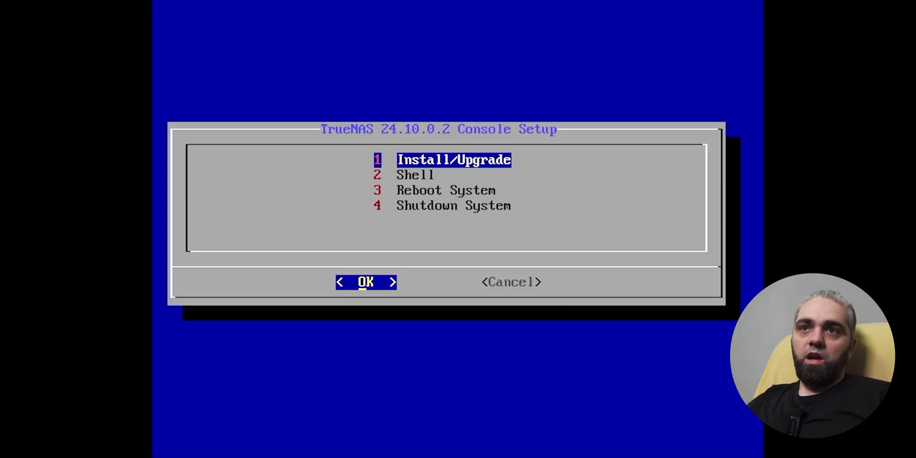
pyautogui.press('3')
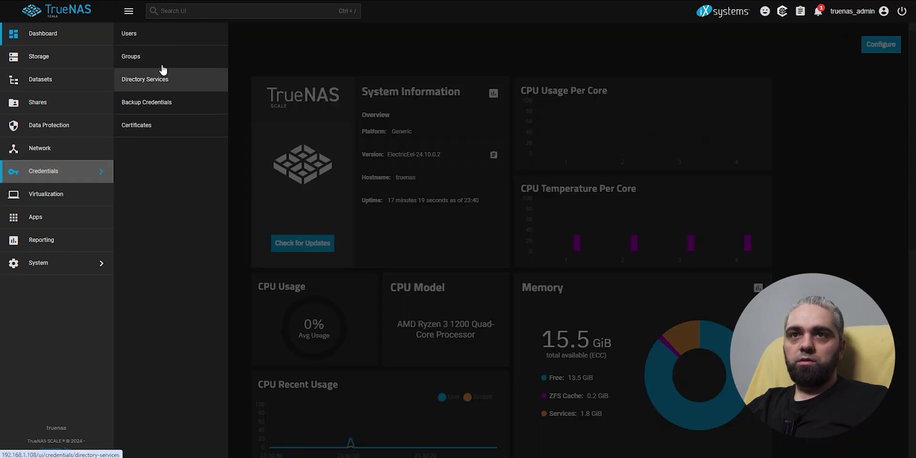
# Save the truenas_admin account from Credentials > Users, then go to the Storage Dashboard.
pyautogui.click(166, 35)
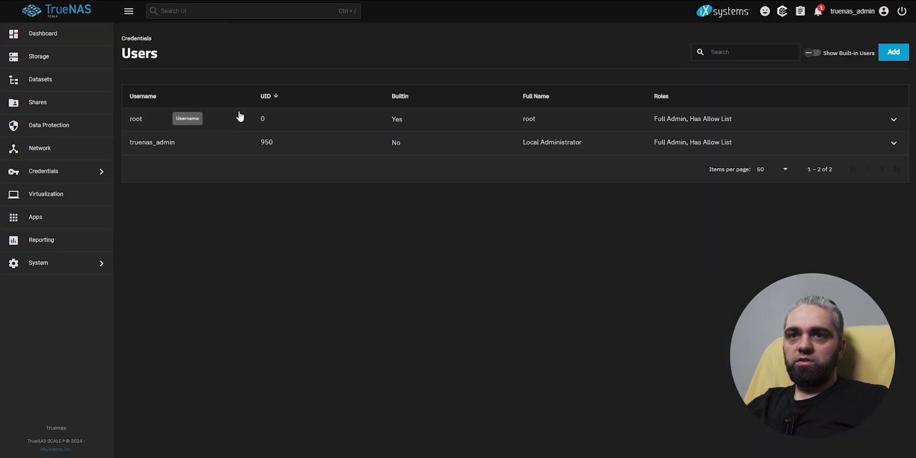
pyautogui.click(206, 150)
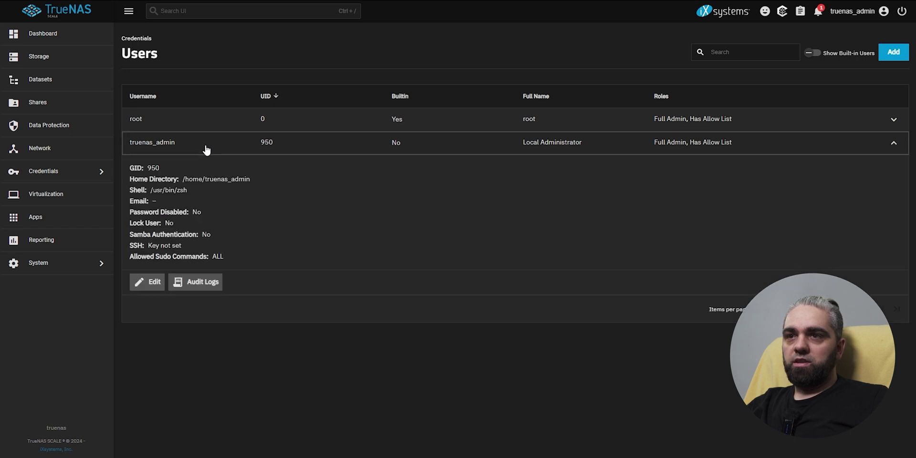
pyautogui.click(144, 284)
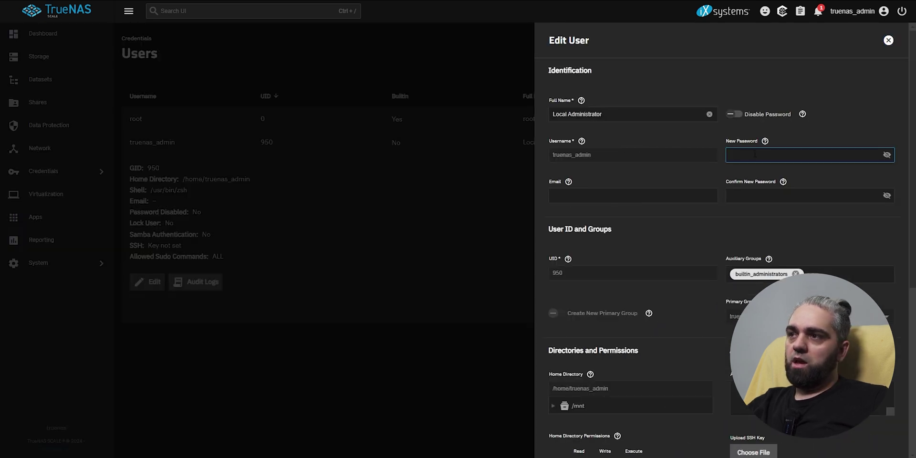
pyautogui.scroll(-6, 674, 227)
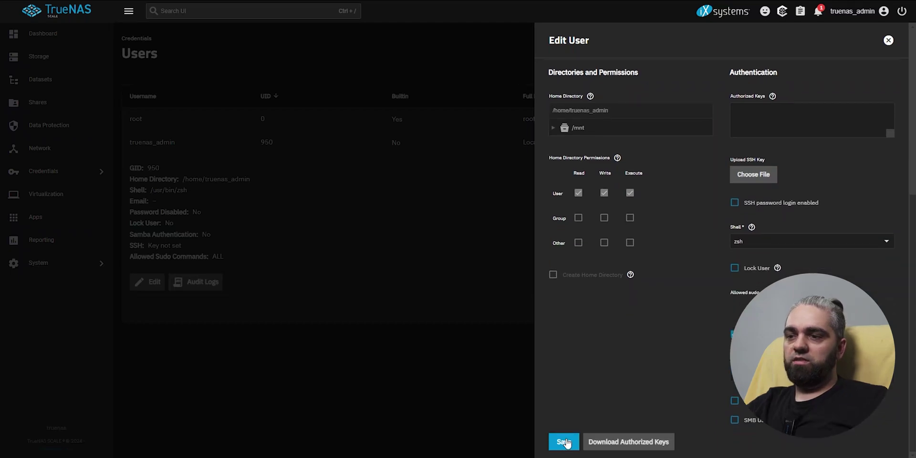
pyautogui.click(564, 442)
pyautogui.click(61, 59)
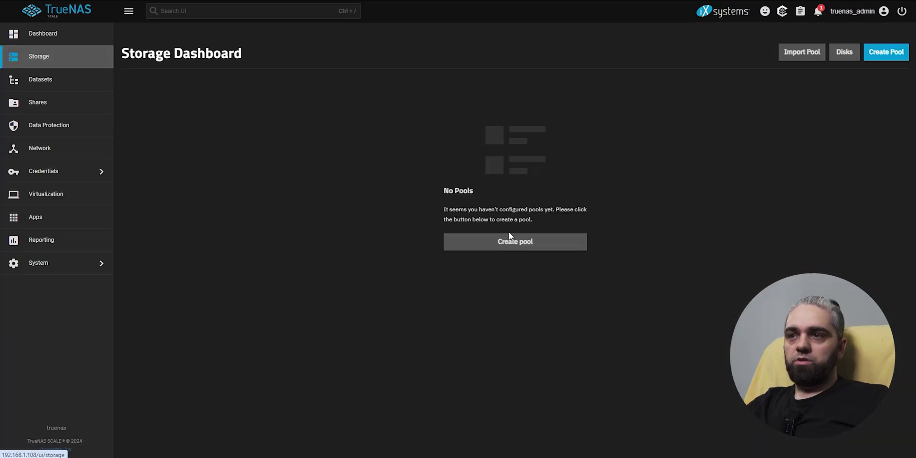
# Start the Pool Creation Wizard and enter snow_white as the pool name.
pyautogui.click(522, 245)
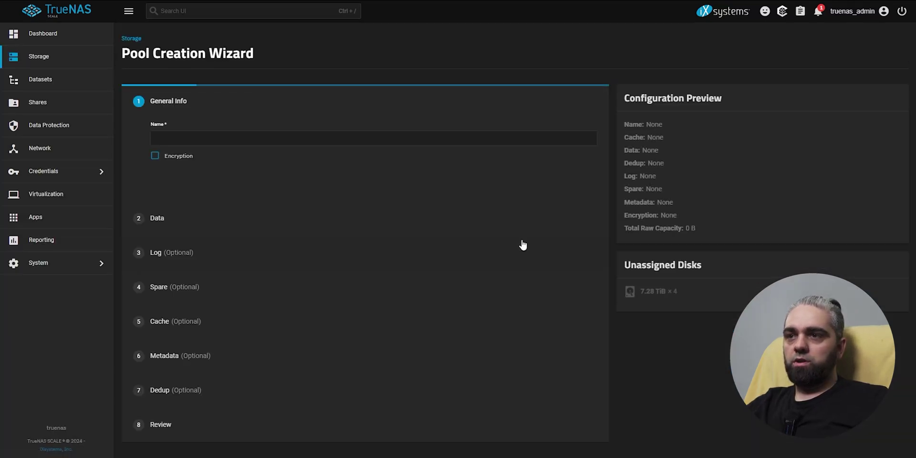
pyautogui.click(236, 138)
pyautogui.write('snow_white')
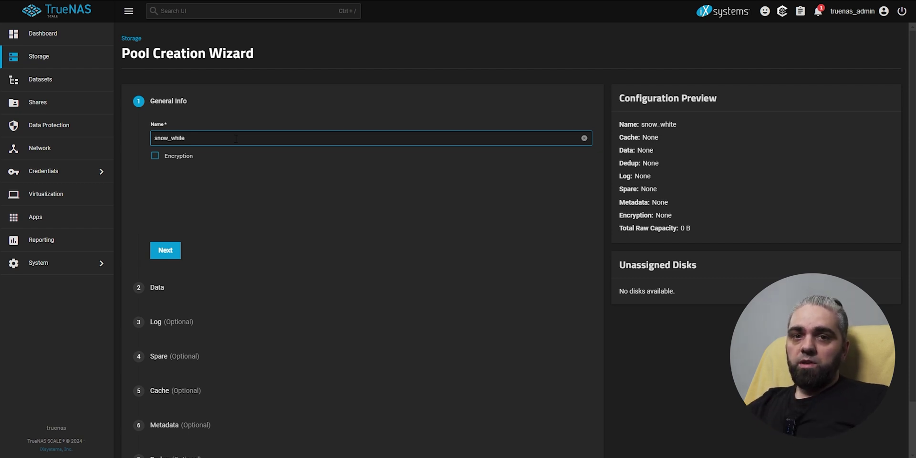
# Set the data layout to RAIDZ2 with 7.28 TiB disks, width 6 and 1 VDEV.
pyautogui.click(170, 256)
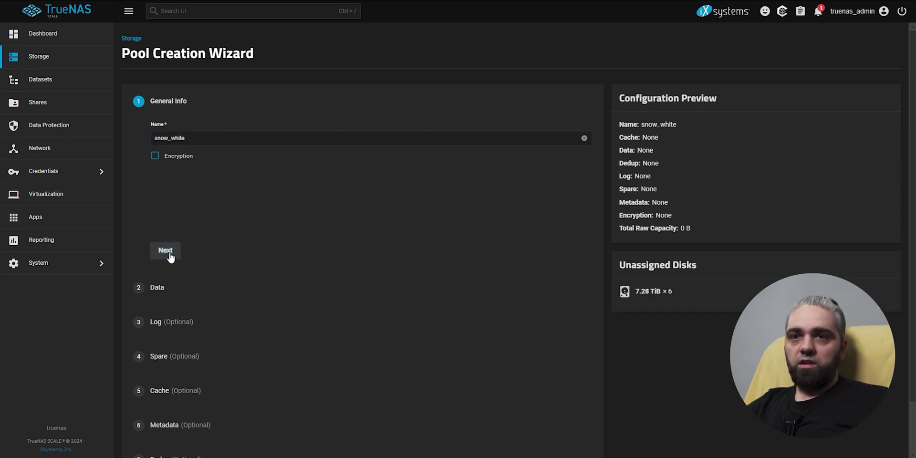
pyautogui.click(171, 253)
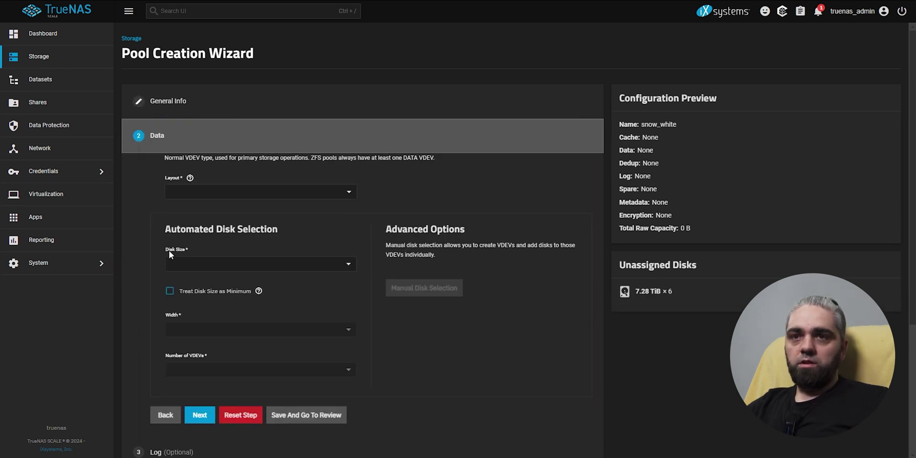
pyautogui.click(194, 191)
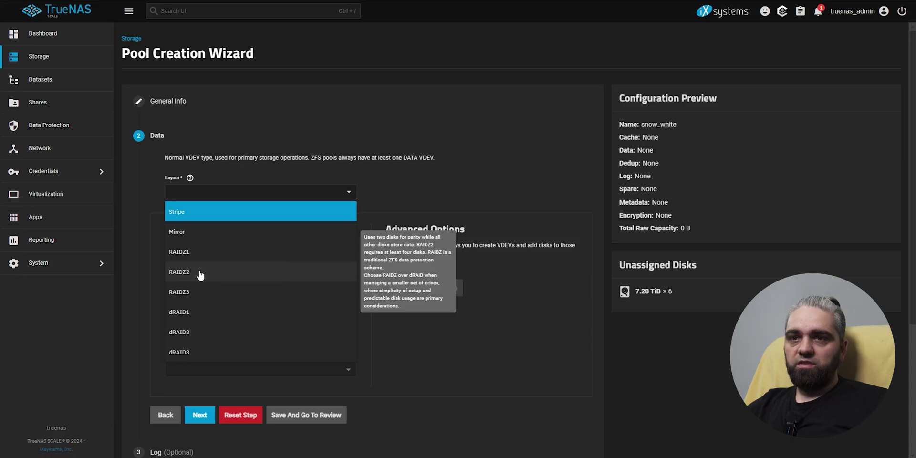
pyautogui.click(200, 268)
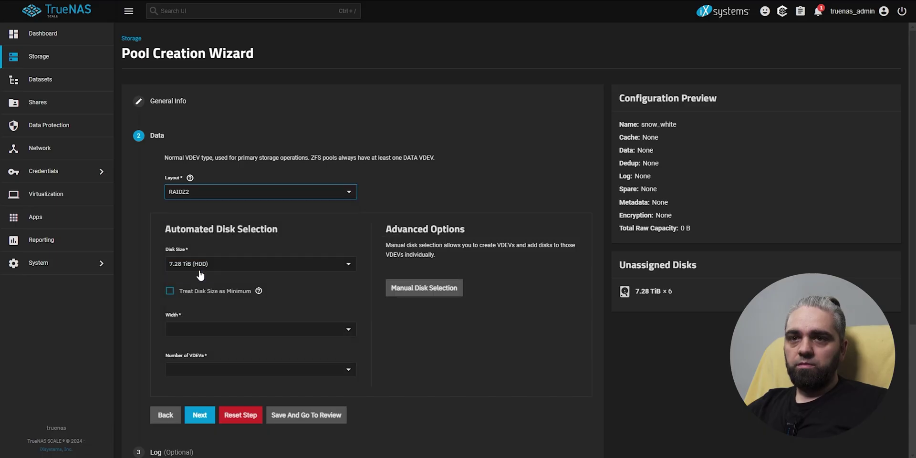
pyautogui.click(258, 263)
pyautogui.click(224, 282)
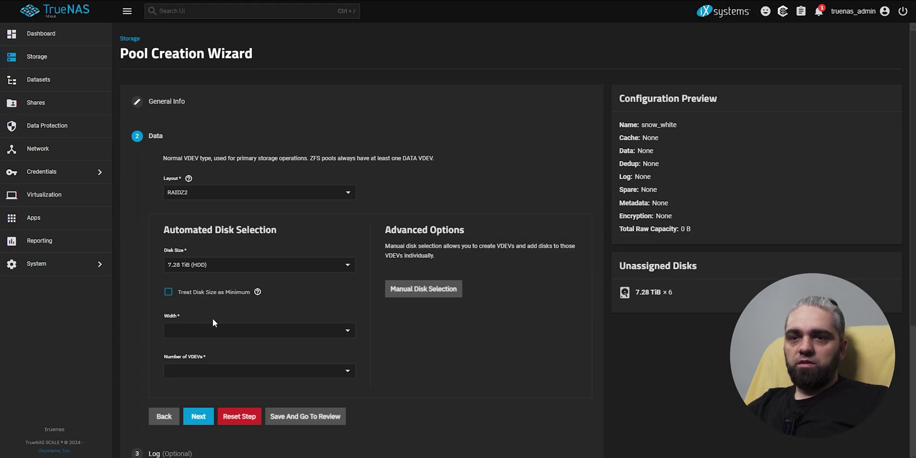
pyautogui.click(217, 333)
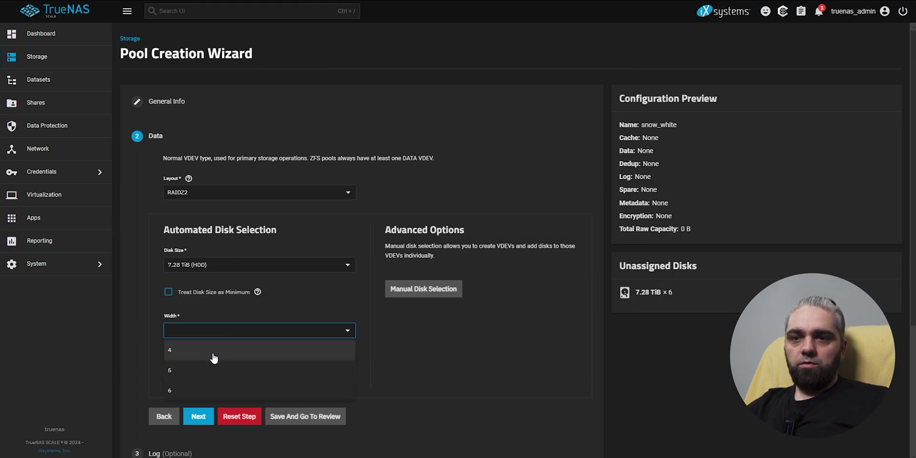
pyautogui.click(205, 386)
pyautogui.click(207, 372)
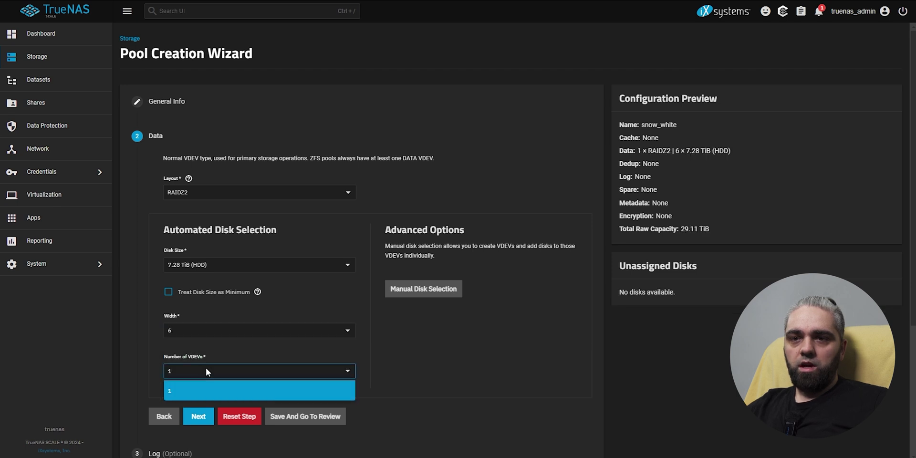
pyautogui.click(370, 354)
# Review the manual disk selection, moving sda and sdc out and back into the VDEV.
pyautogui.click(434, 293)
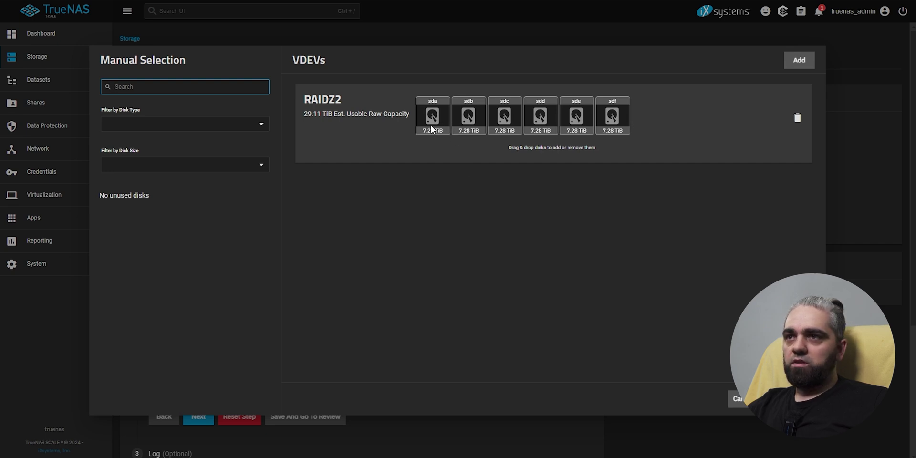
pyautogui.moveTo(429, 127); pyautogui.dragTo(282, 222)
pyautogui.moveTo(461, 128); pyautogui.dragTo(184, 260)
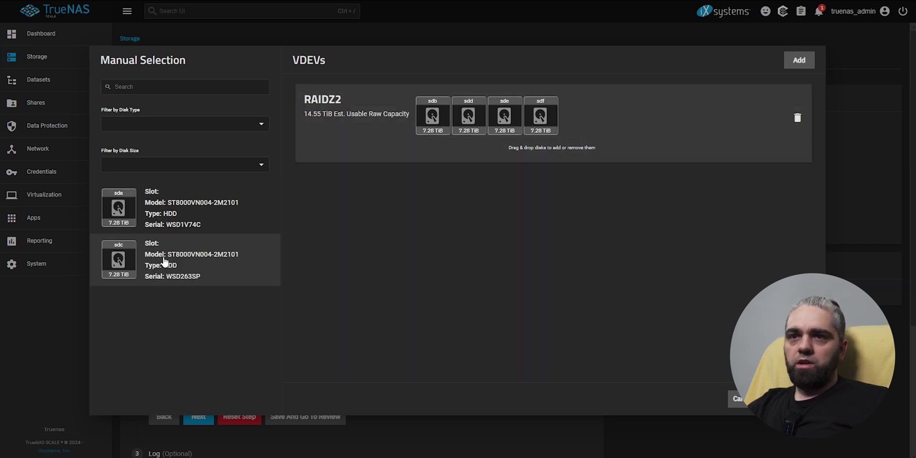
pyautogui.moveTo(119, 210); pyautogui.dragTo(391, 122)
pyautogui.moveTo(127, 254); pyautogui.dragTo(429, 125)
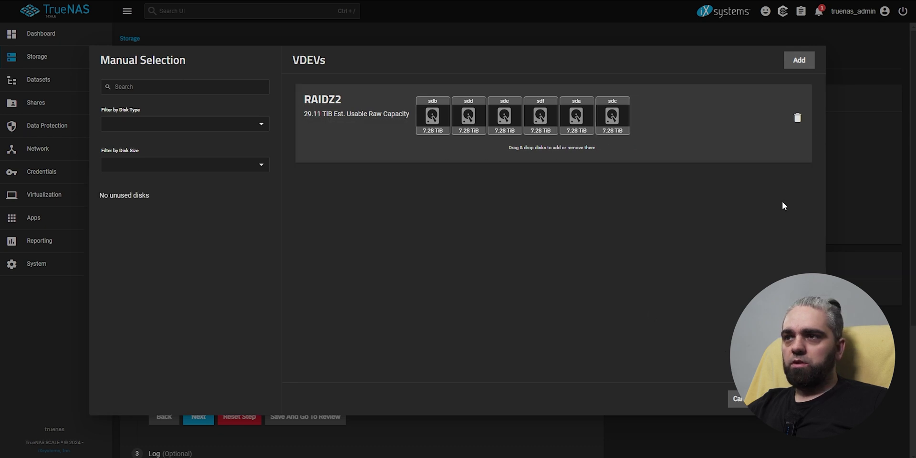
# Keep all six disks and skip the Log, Spare, Cache, Metadata and Dedup steps.
pyautogui.click(738, 398)
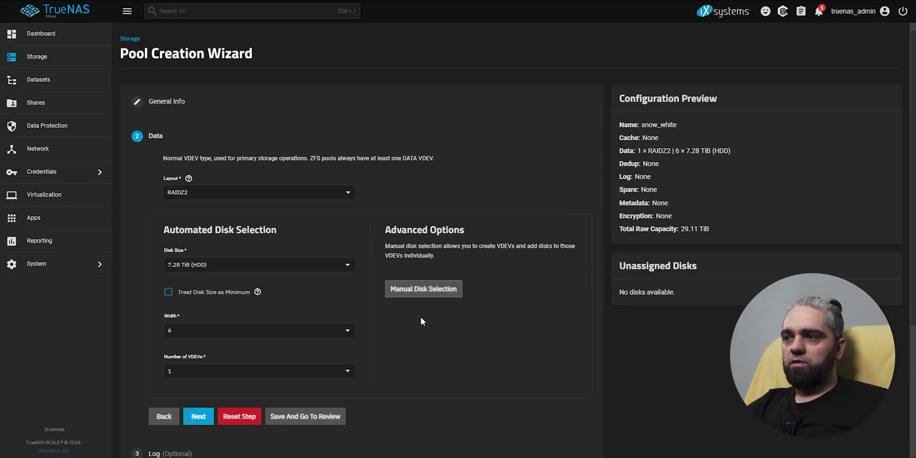
pyautogui.scroll(-3, 390, 305)
pyautogui.click(200, 261)
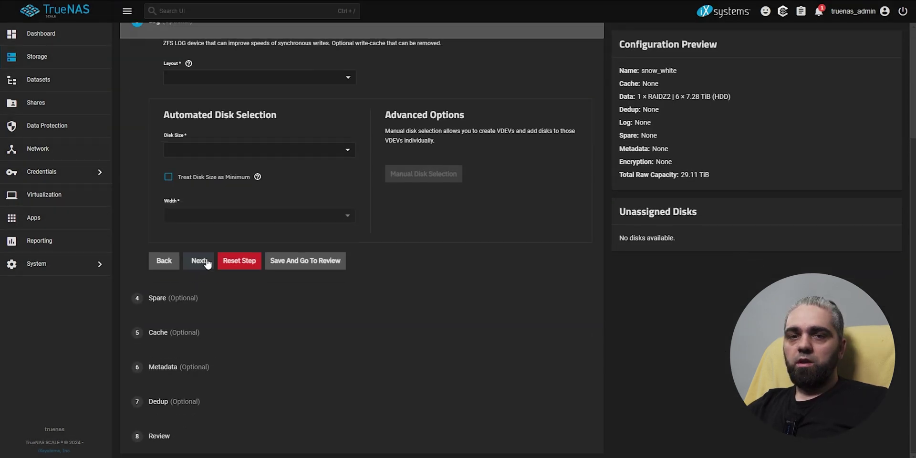
pyautogui.click(206, 262)
pyautogui.click(196, 296)
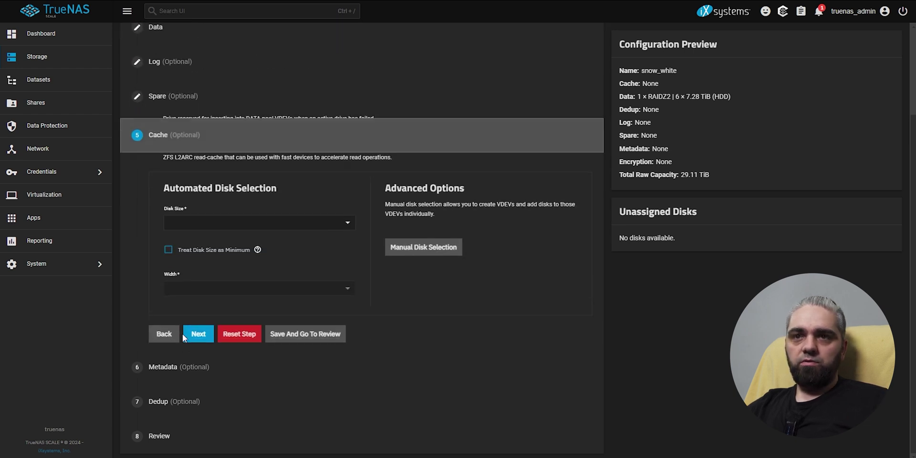
pyautogui.click(180, 369)
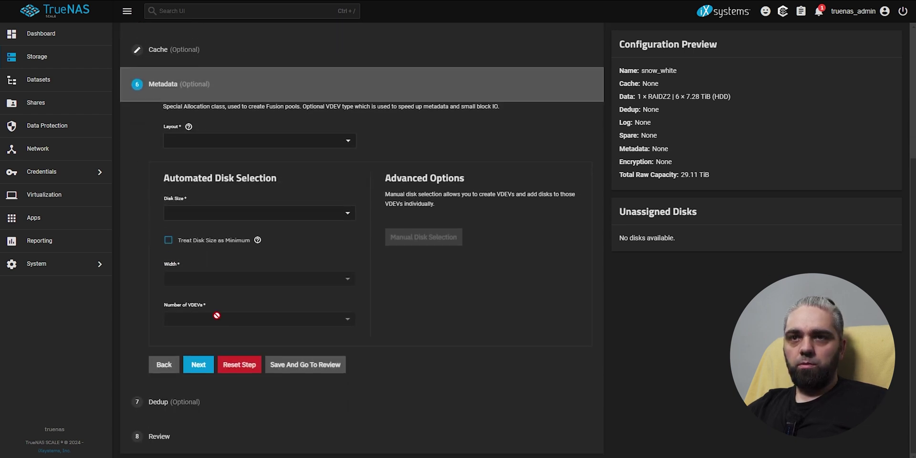
pyautogui.click(183, 403)
pyautogui.click(171, 435)
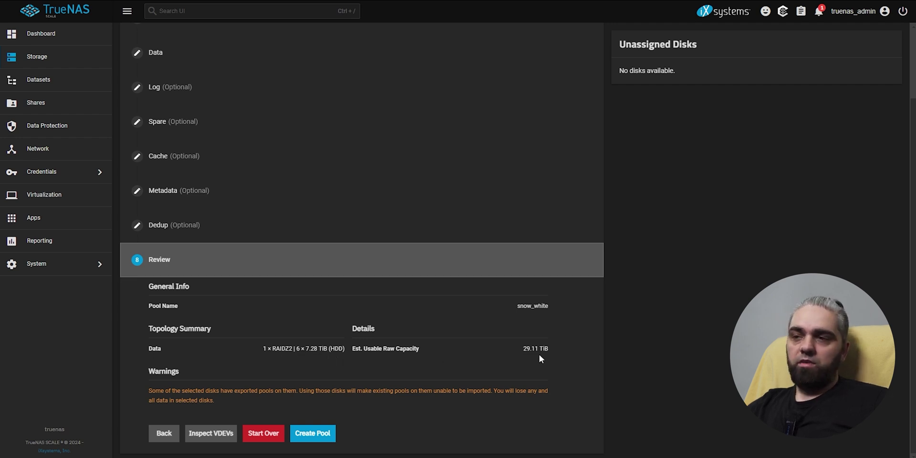
# Create the snow_white pool, confirming that the disks will be erased.
pyautogui.click(310, 433)
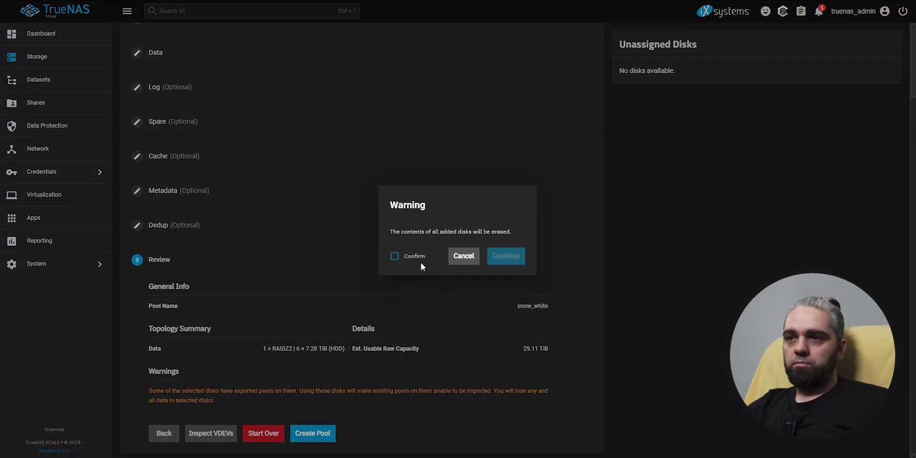
pyautogui.click(419, 259)
pyautogui.click(506, 257)
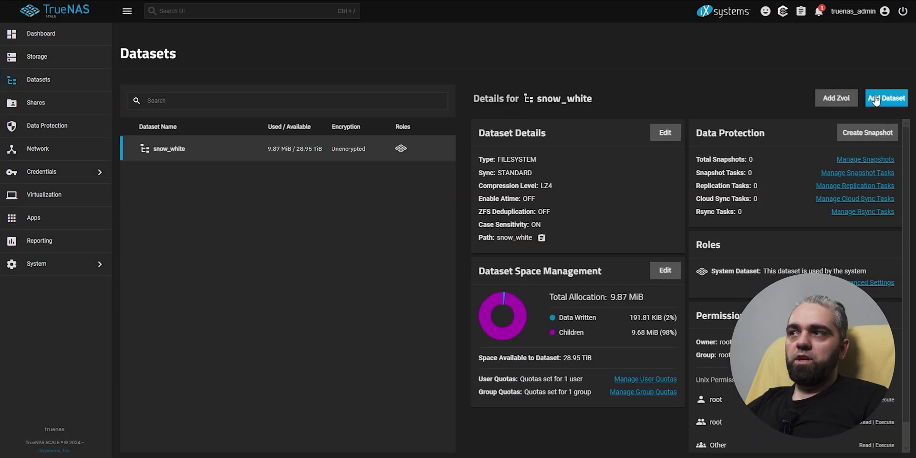
# Add a dataset named storage under snow_white with the SMB preset and share name storage.
pyautogui.click(886, 101)
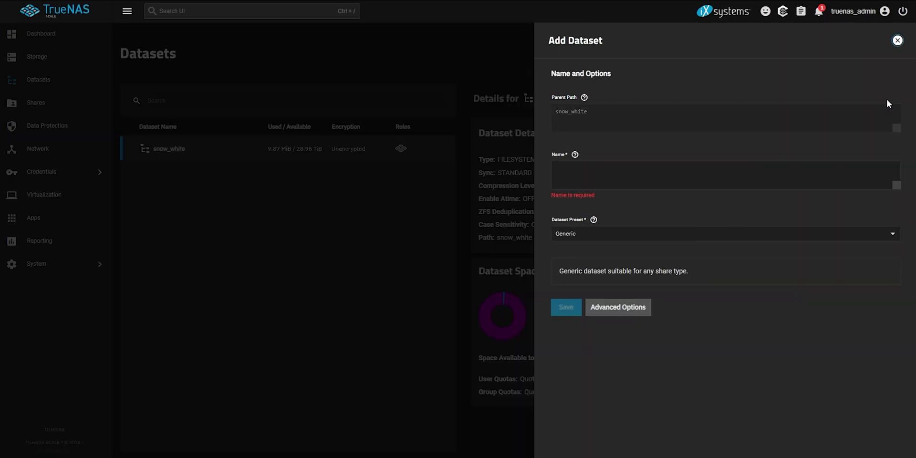
pyautogui.write('storage')
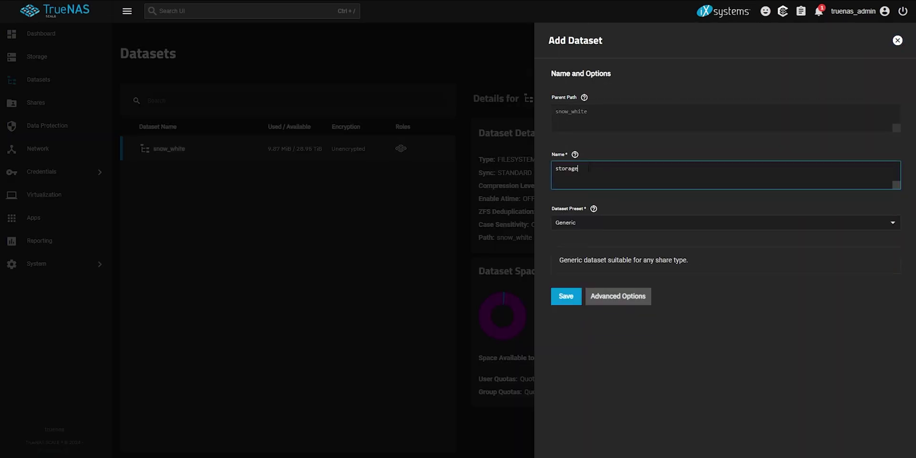
pyautogui.click(591, 223)
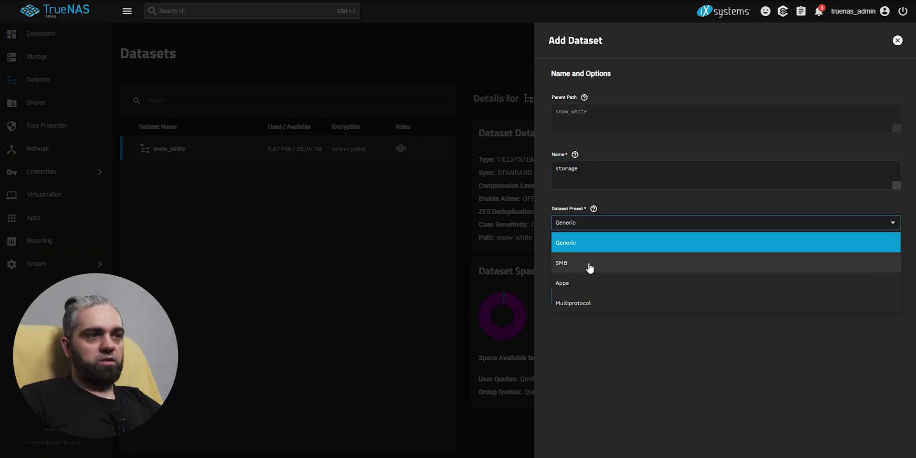
pyautogui.click(586, 267)
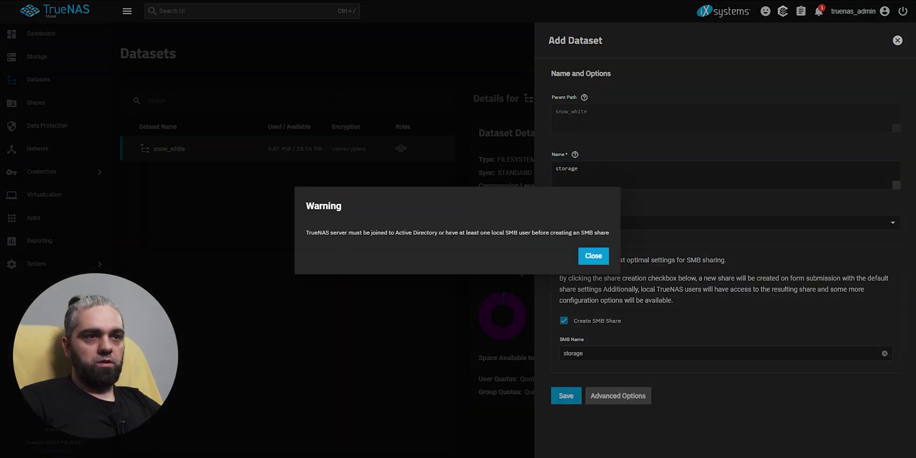
pyautogui.click(593, 256)
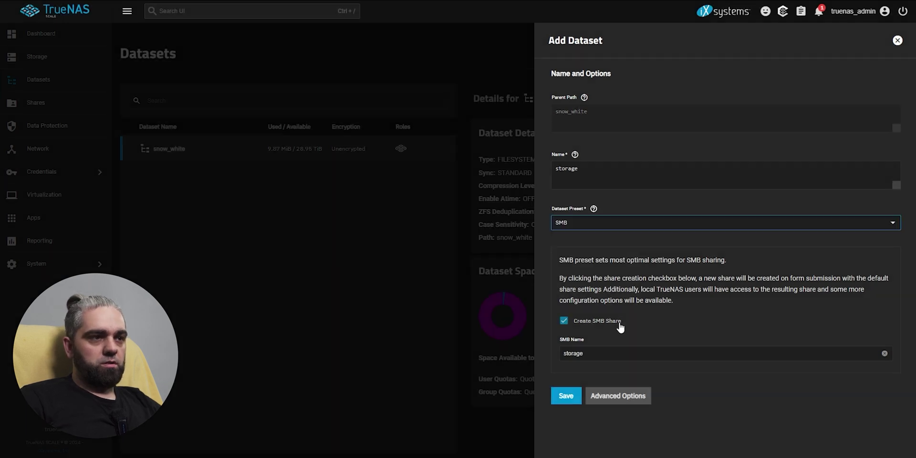
pyautogui.click(623, 353)
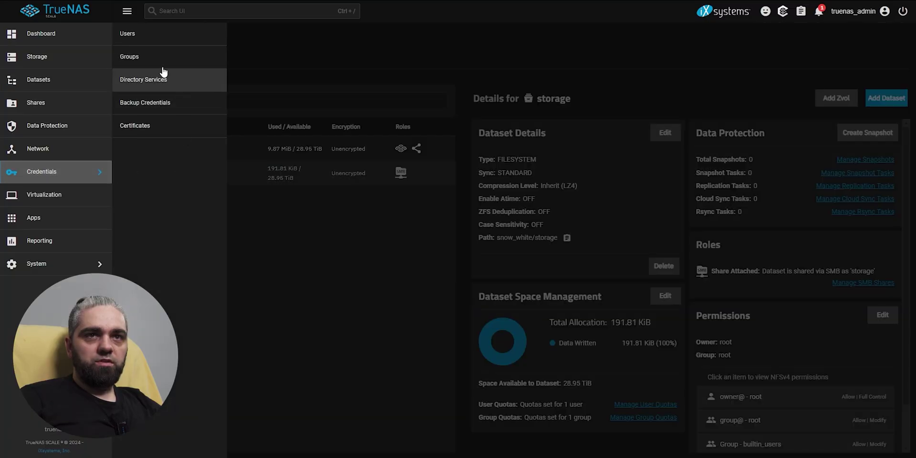
# Create a new local SMB user with a full name, username and password.
pyautogui.click(210, 30)
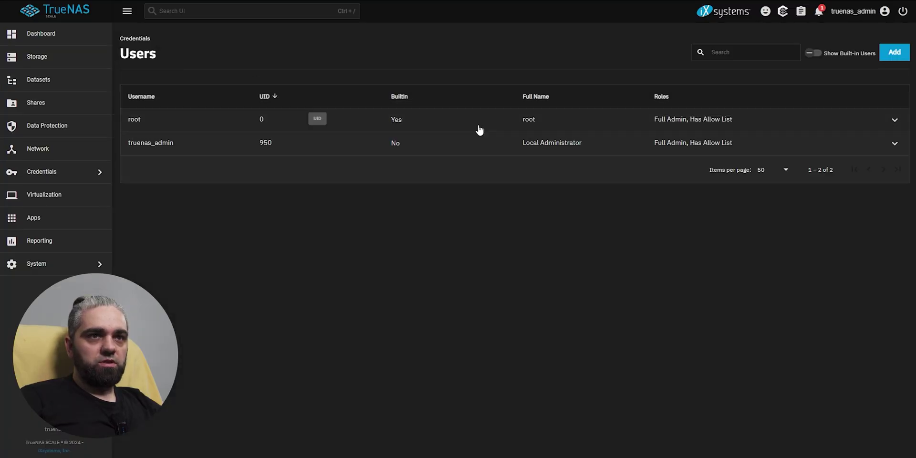
pyautogui.click(895, 56)
pyautogui.click(608, 121)
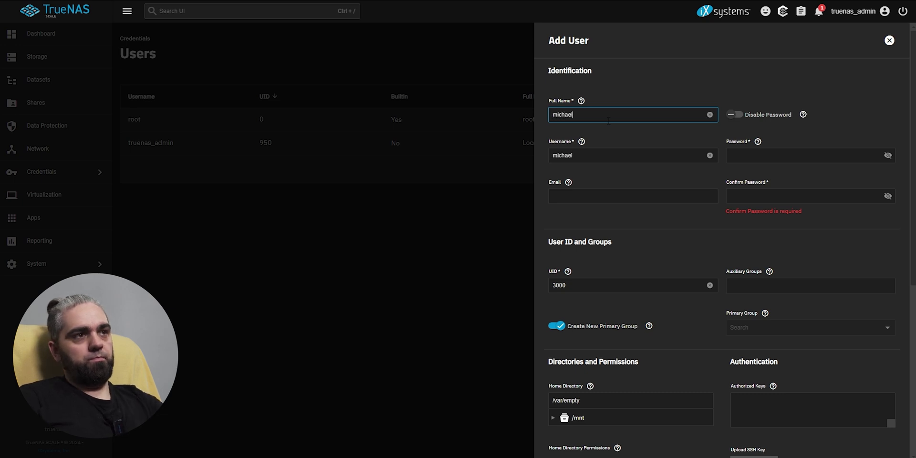
pyautogui.click(585, 159)
pyautogui.click(756, 158)
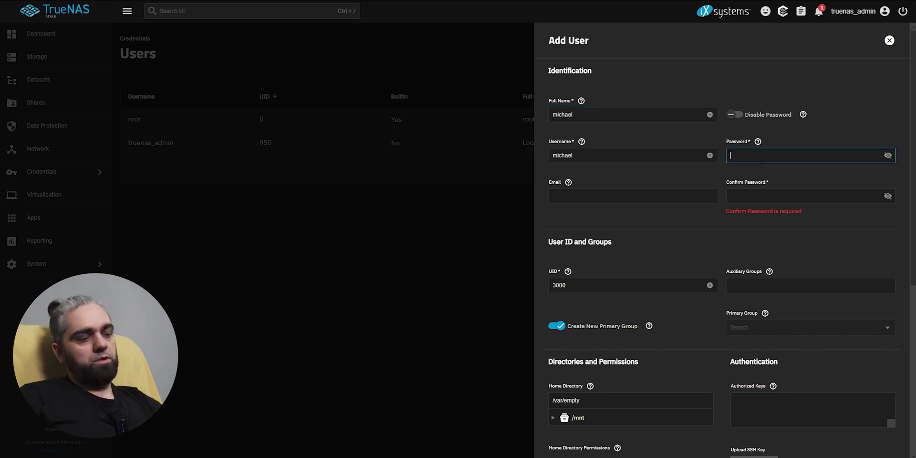
pyautogui.write('*****')
pyautogui.scroll(-6, 563, 442)
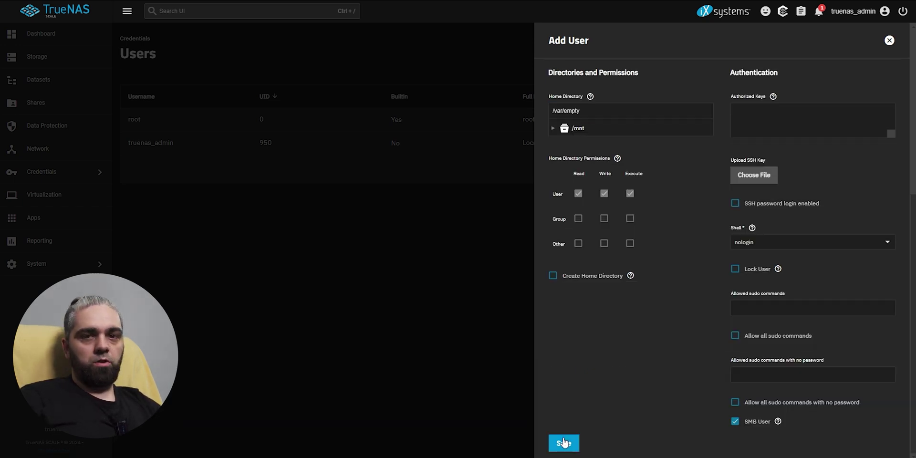
pyautogui.click(569, 443)
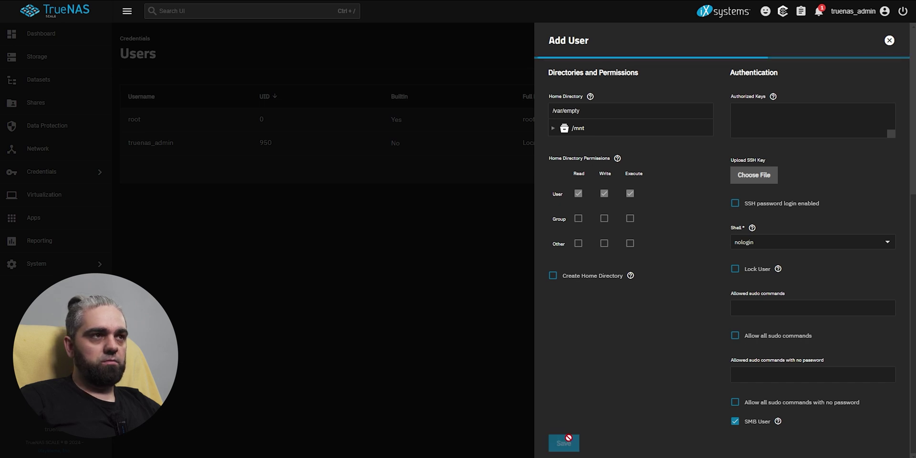
# Open the permissions editor for the storage dataset.
pyautogui.click(73, 81)
pyautogui.click(183, 174)
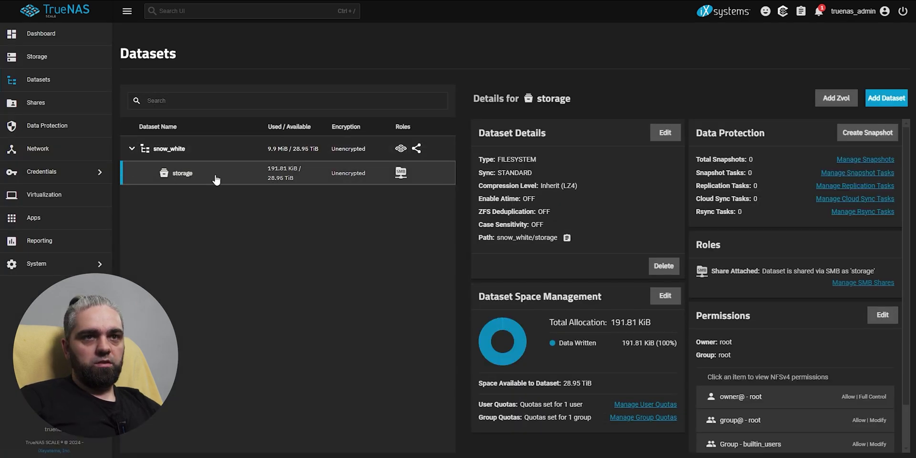
pyautogui.scroll(-1, 820, 364)
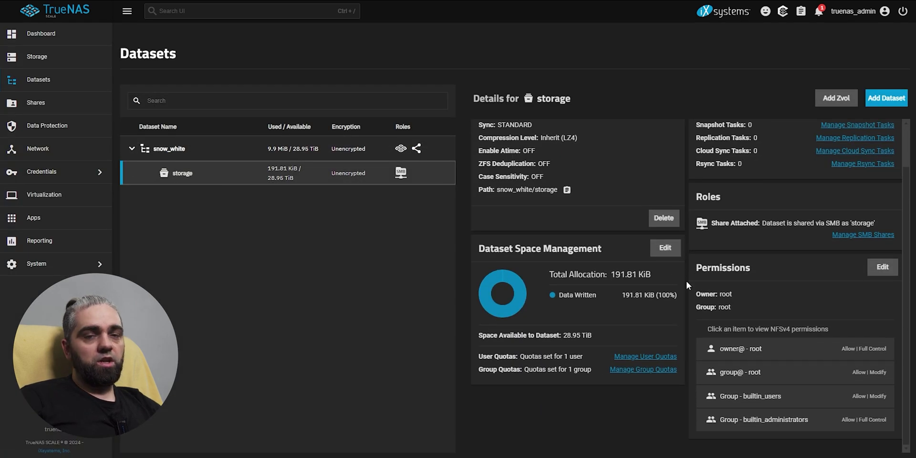
pyautogui.click(882, 266)
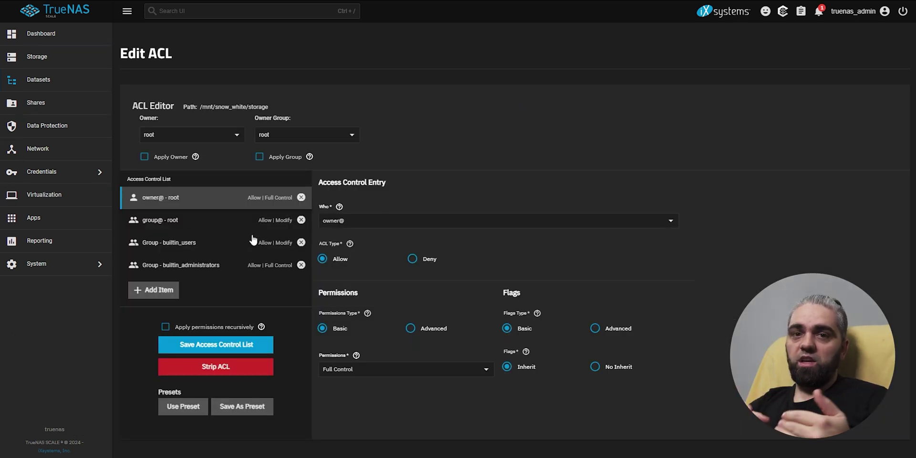
# Delete the builtin_users entry and reassign the group@ entry to the new user.
pyautogui.click(254, 240)
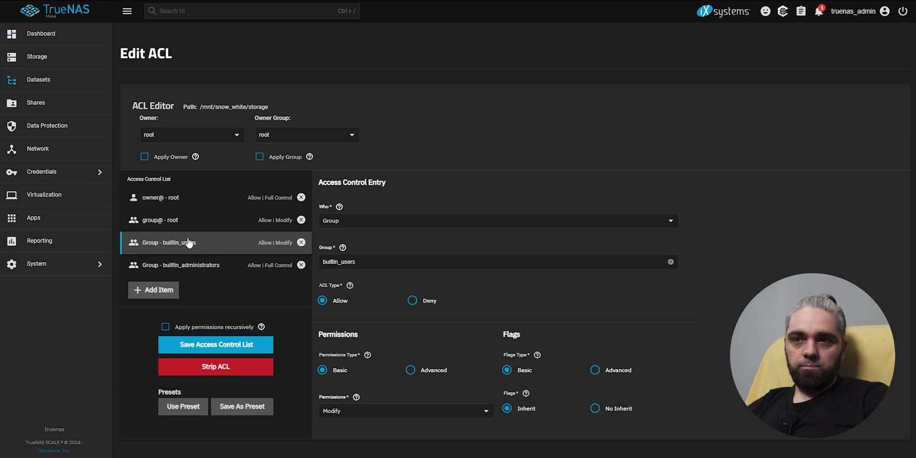
pyautogui.click(301, 242)
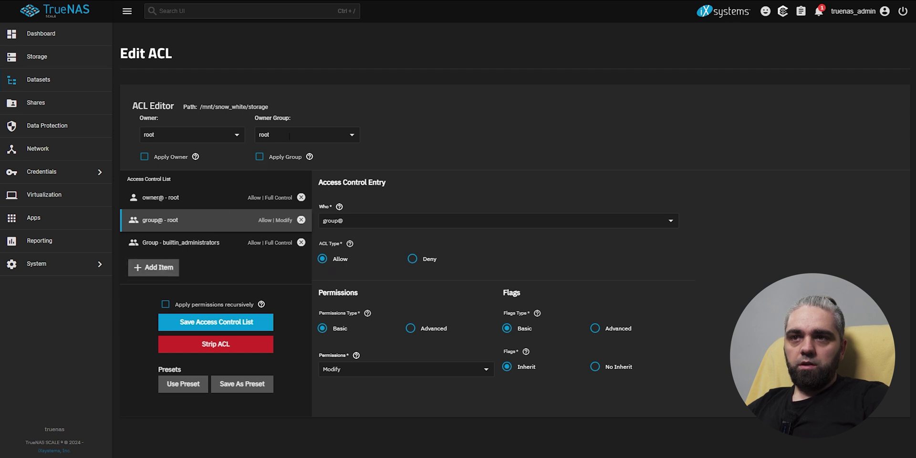
pyautogui.click(368, 221)
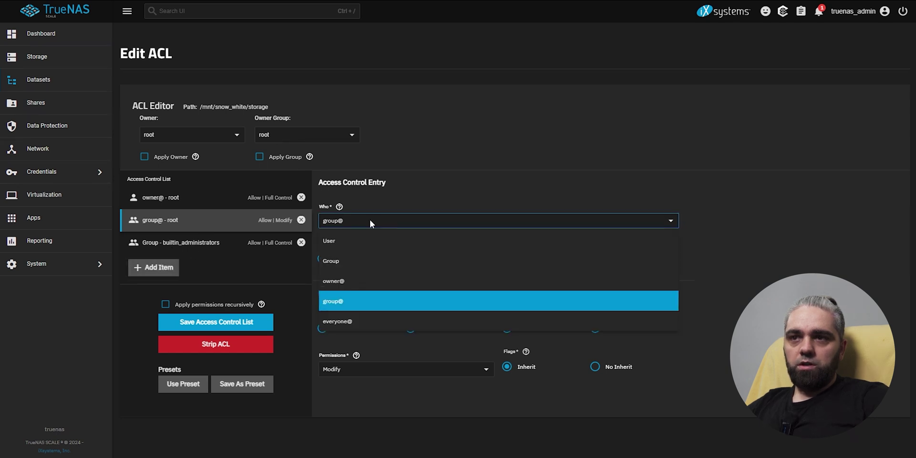
pyautogui.click(336, 240)
pyautogui.click(350, 263)
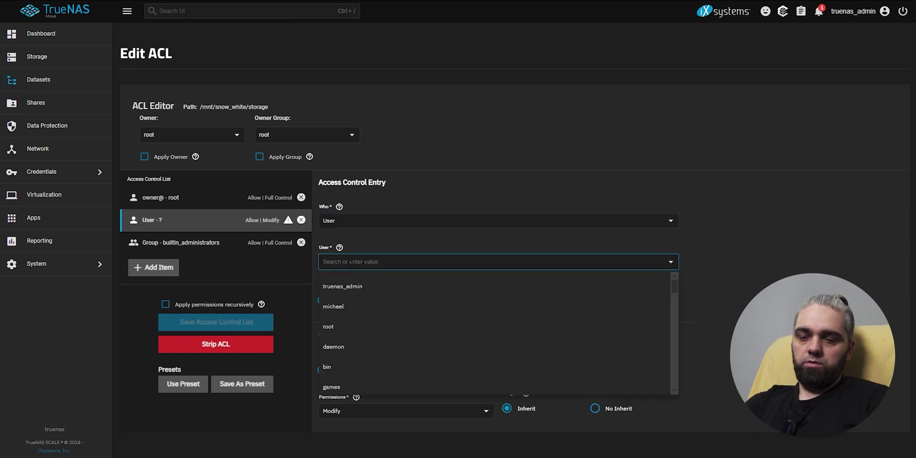
pyautogui.write('mich')
pyautogui.click(348, 307)
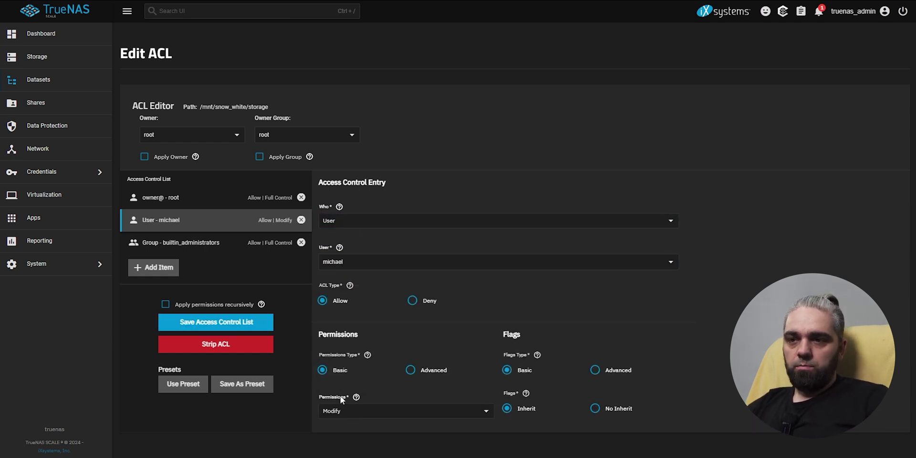
# Keep the user's Modify permission and save the access control list.
pyautogui.click(350, 411)
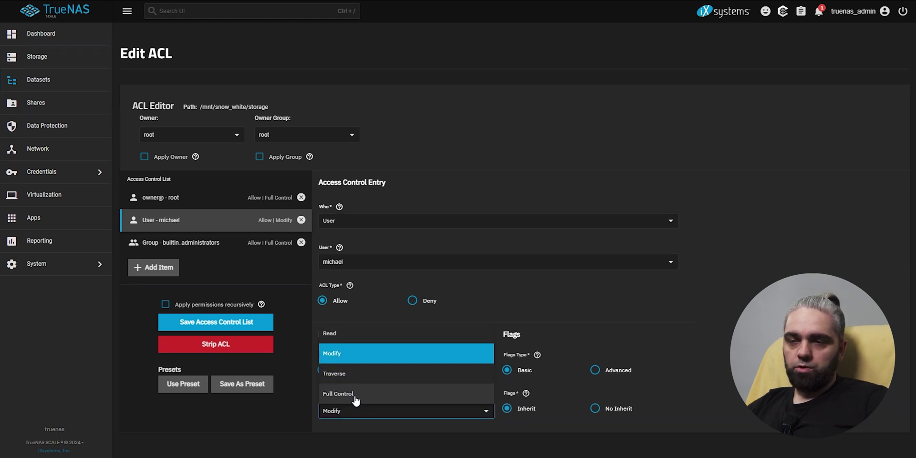
pyautogui.click(295, 402)
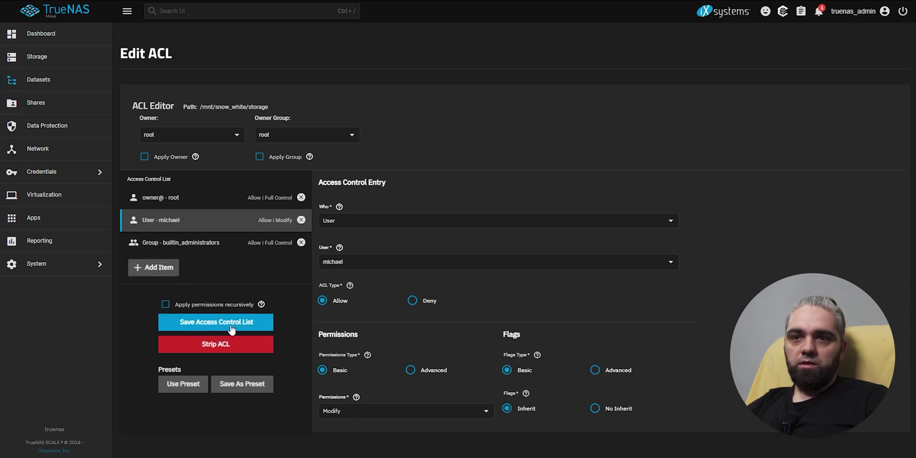
pyautogui.click(213, 324)
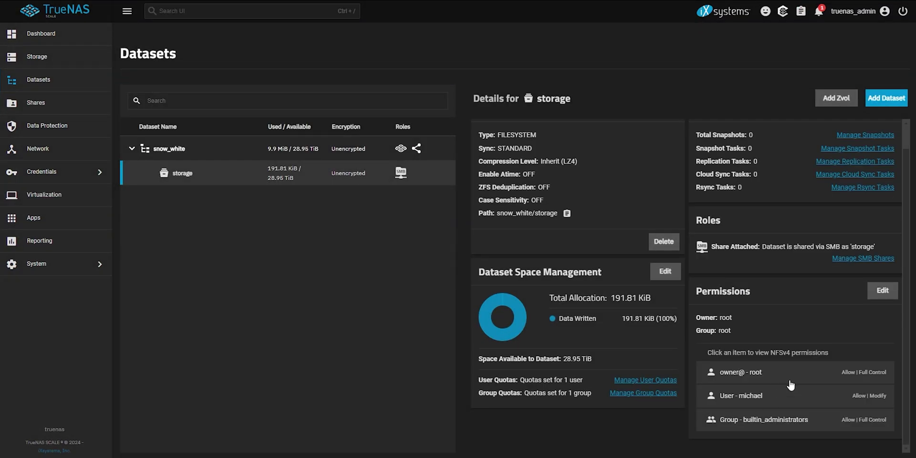
# Navigate from Shares to the System Services page.
pyautogui.click(39, 103)
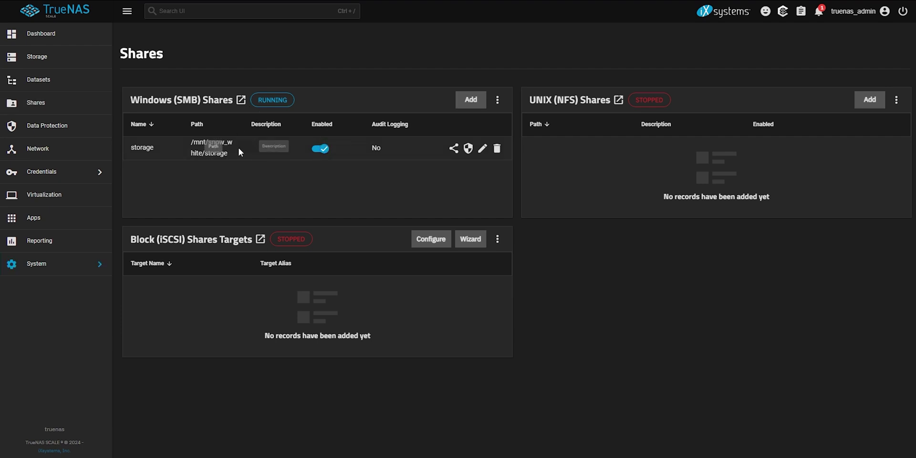
pyautogui.click(59, 265)
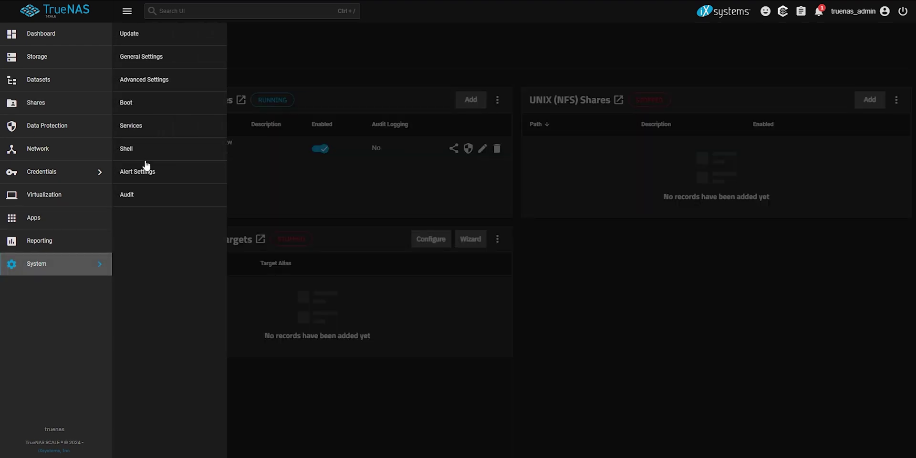
pyautogui.click(132, 125)
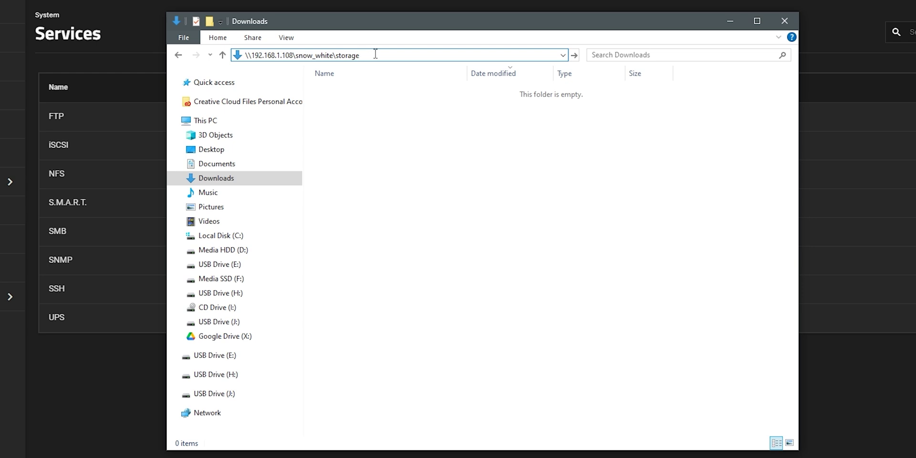
# Open \\192.168.1.108\snow_white\storage and sign in with the new user's network credentials.
pyautogui.press('Return')
pyautogui.write('michael')
pyautogui.press('Tab')
pyautogui.press('Return')
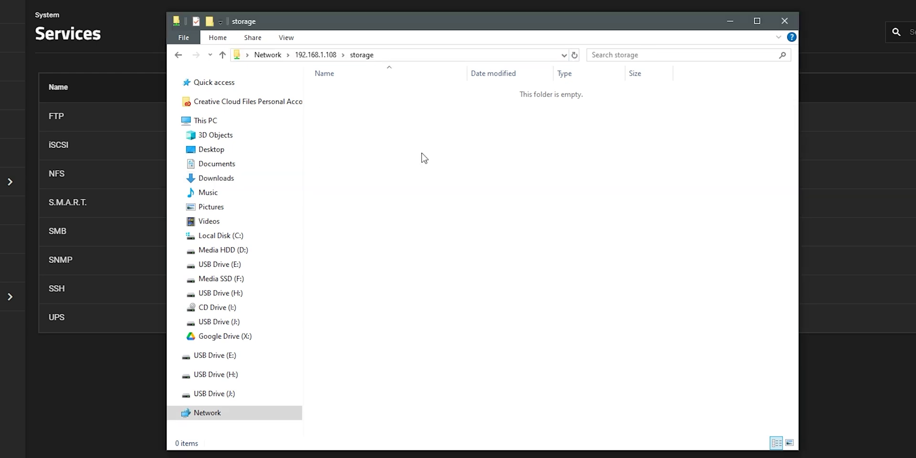
# Create a new test folder in the share, then delete it.
pyautogui.rightClick(421, 158)
pyautogui.moveTo(549, 297)
pyautogui.click(612, 299)
pyautogui.rightClick(356, 95)
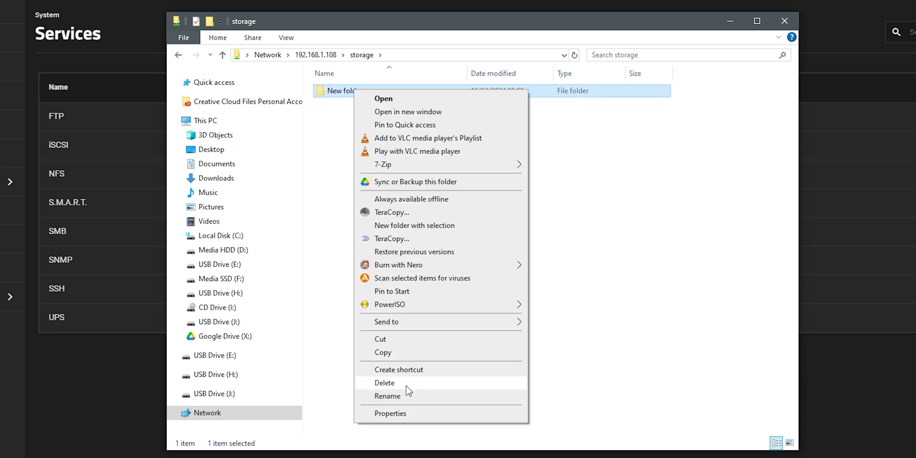
pyautogui.click(402, 383)
pyautogui.click(447, 285)
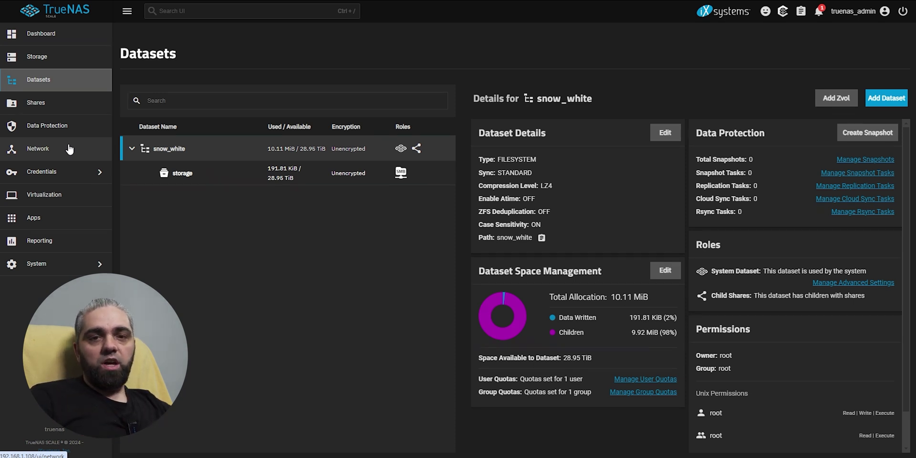
# Edit interface enp8s0 to disable DHCP and add a static alias 192.168.1.2.
pyautogui.click(51, 149)
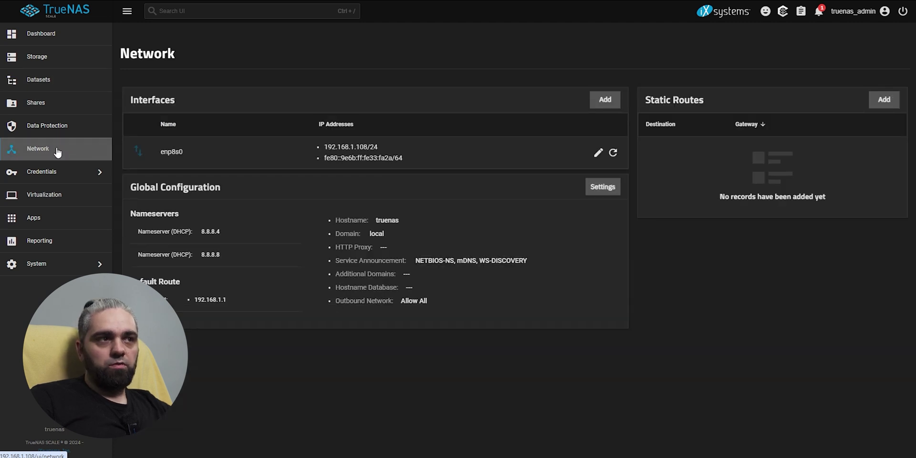
pyautogui.click(600, 154)
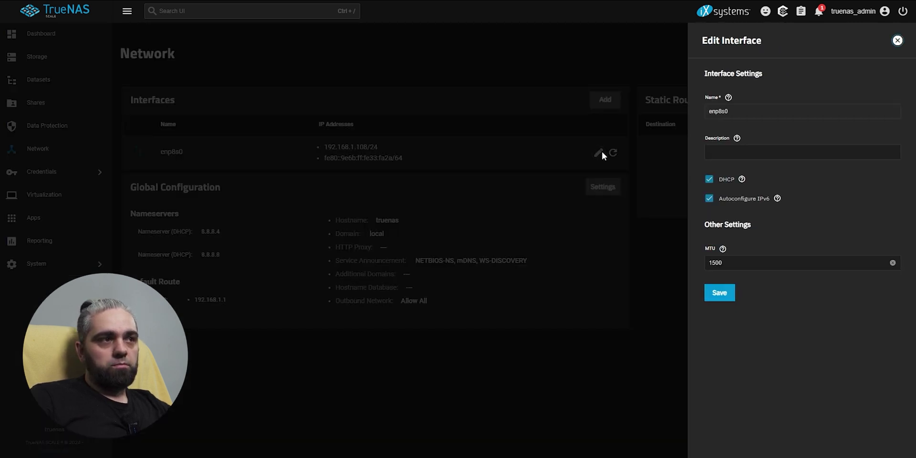
pyautogui.click(710, 181)
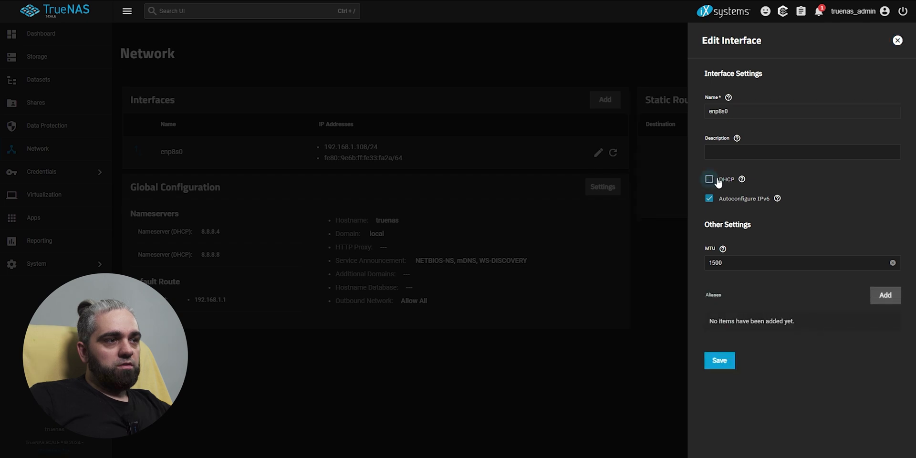
pyautogui.click(886, 296)
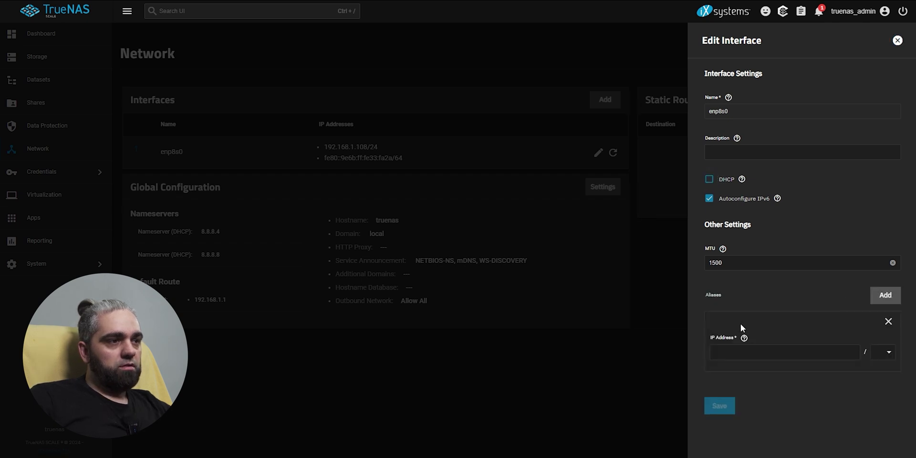
pyautogui.click(743, 353)
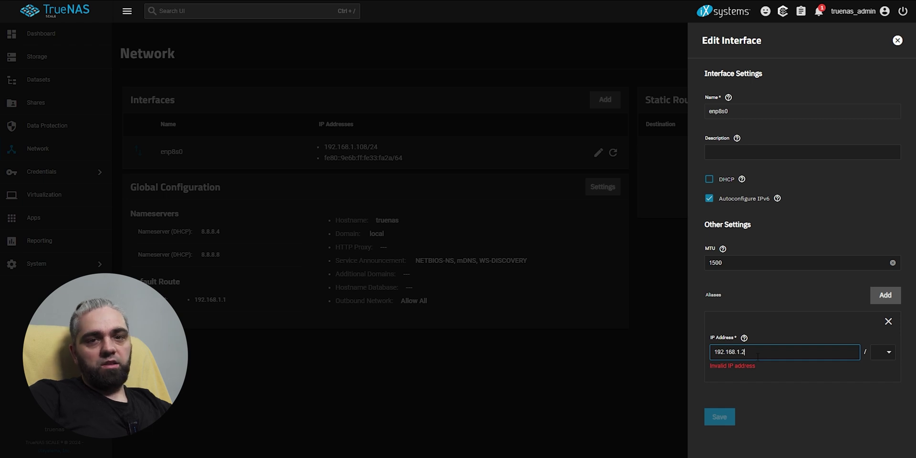
pyautogui.click(886, 357)
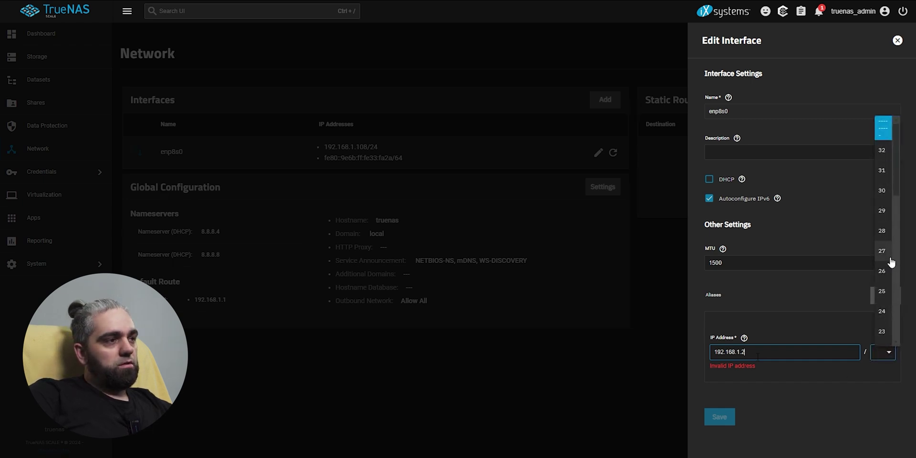
# Set the /24 netmask and register 192.168.1.1 as the default gateway.
pyautogui.click(885, 312)
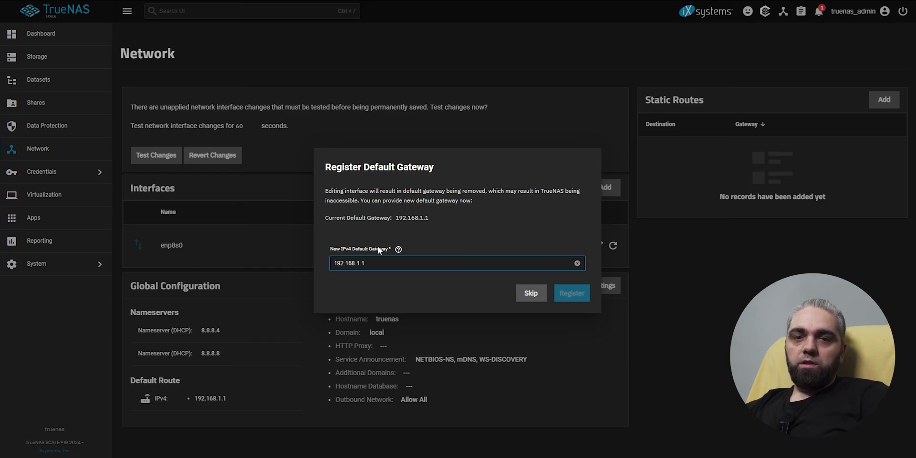
pyautogui.click(569, 290)
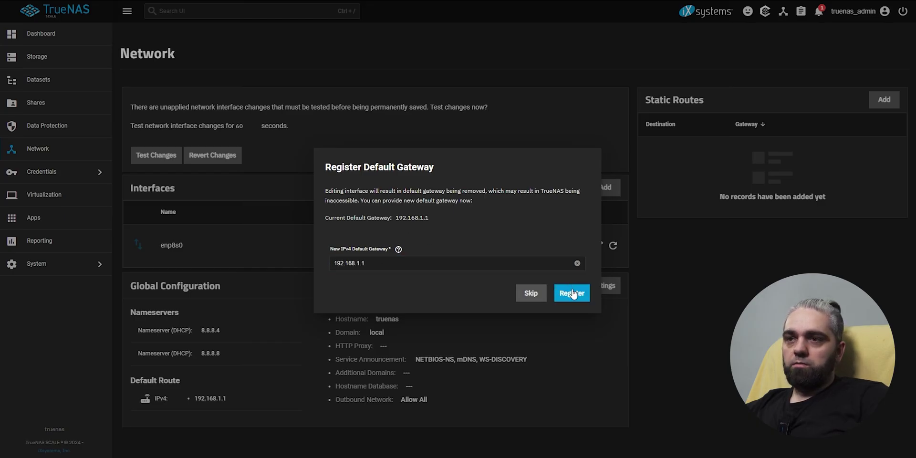
pyautogui.click(572, 292)
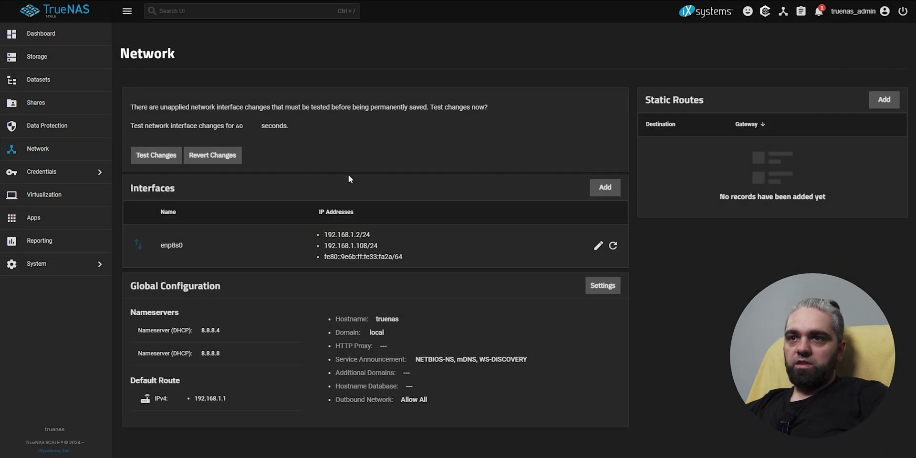
# Test the interface changes, log back in as truenas_admin, and return to Network settings.
pyautogui.click(166, 164)
pyautogui.click(385, 257)
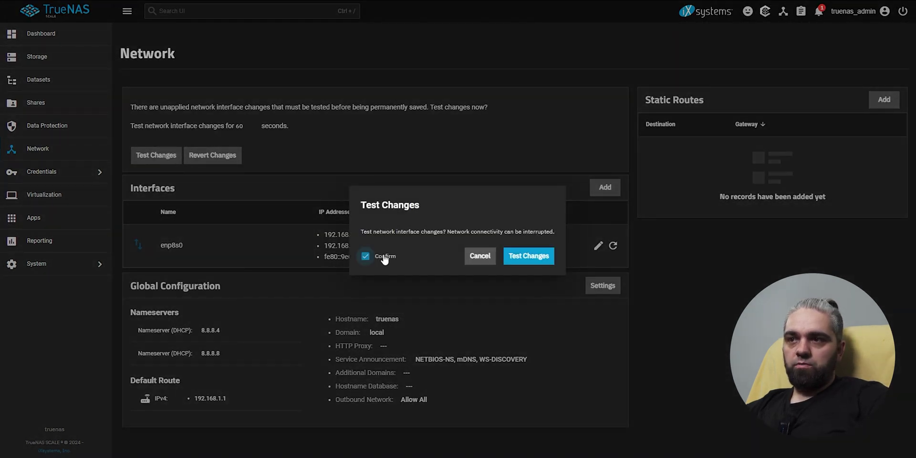
pyautogui.click(541, 257)
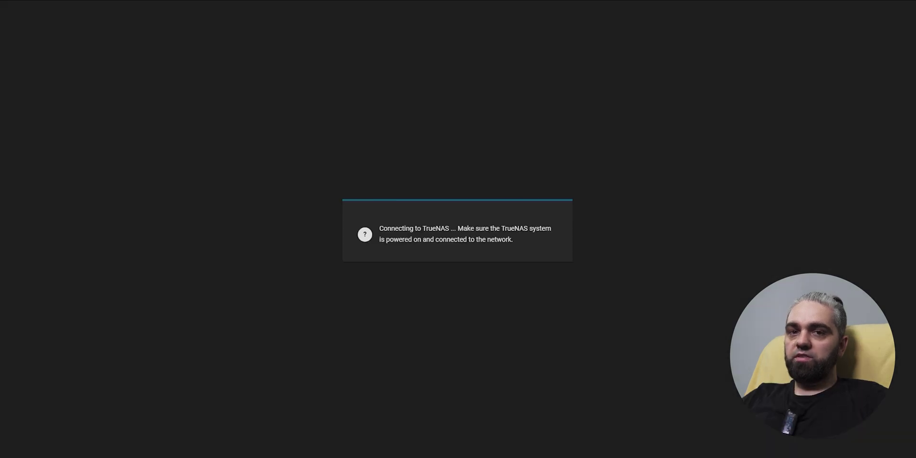
pyautogui.click(421, 231)
pyautogui.write('truenas_')
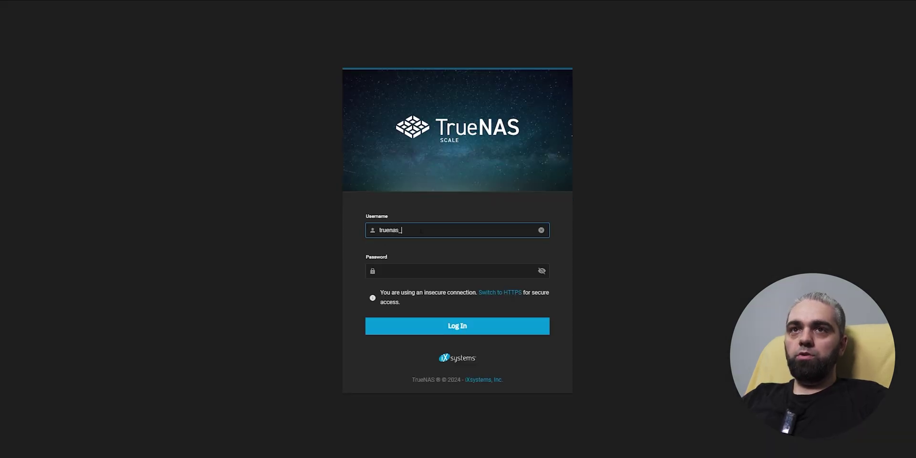
pyautogui.write('admin')
pyautogui.press('Tab')
pyautogui.write('*******')
pyautogui.press('Return')
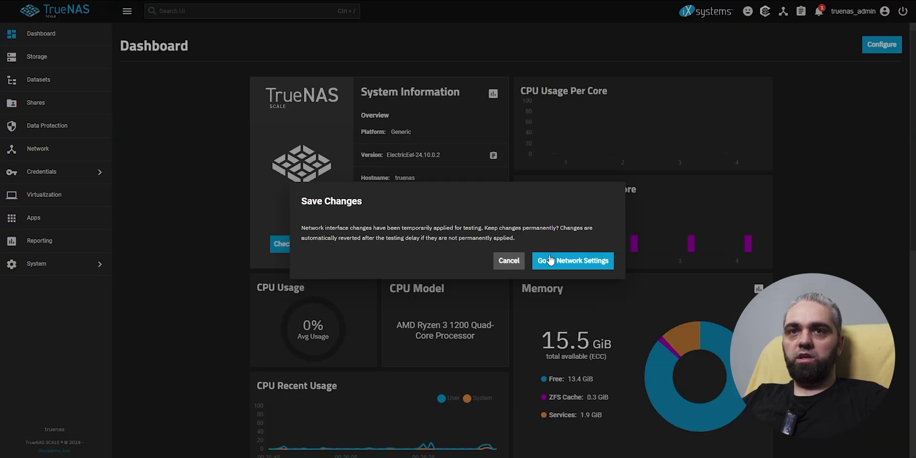
pyautogui.click(549, 261)
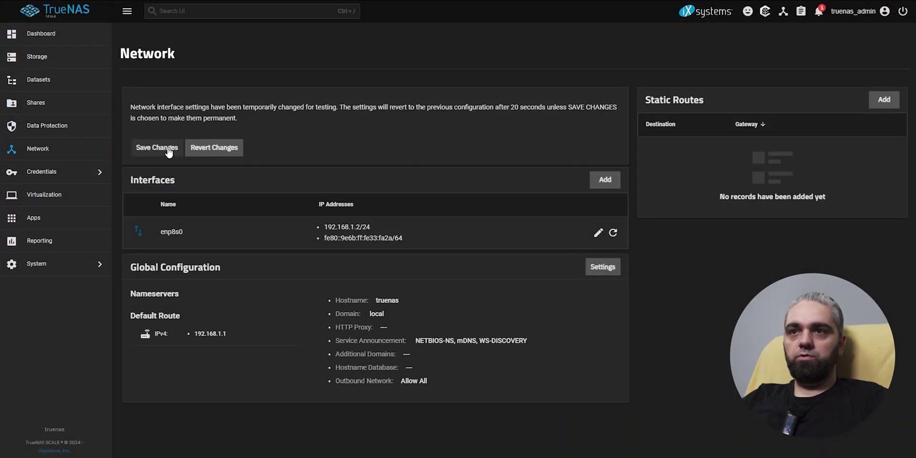